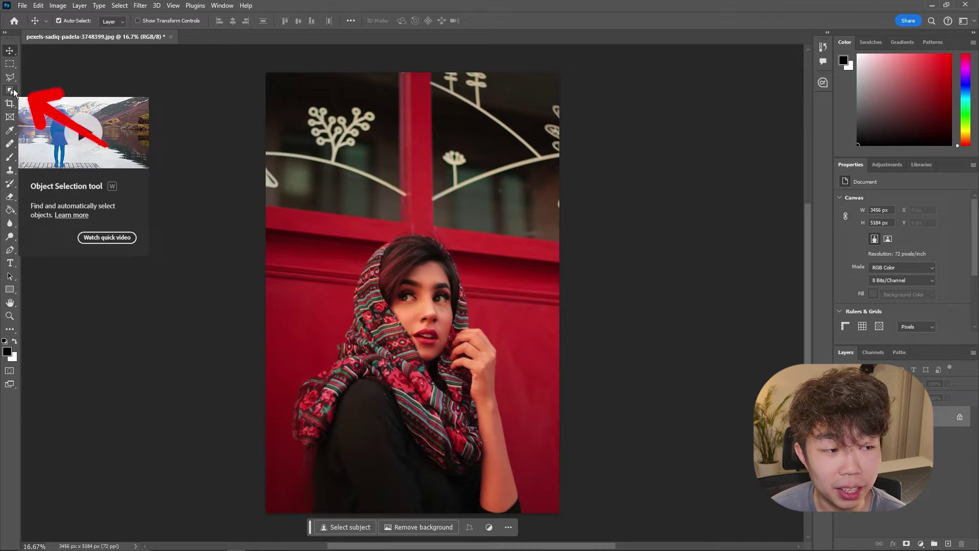
Select the woman against the red wall with the Object Selection Tool
{"action": "left_click", "coordinate": [14, 91]}
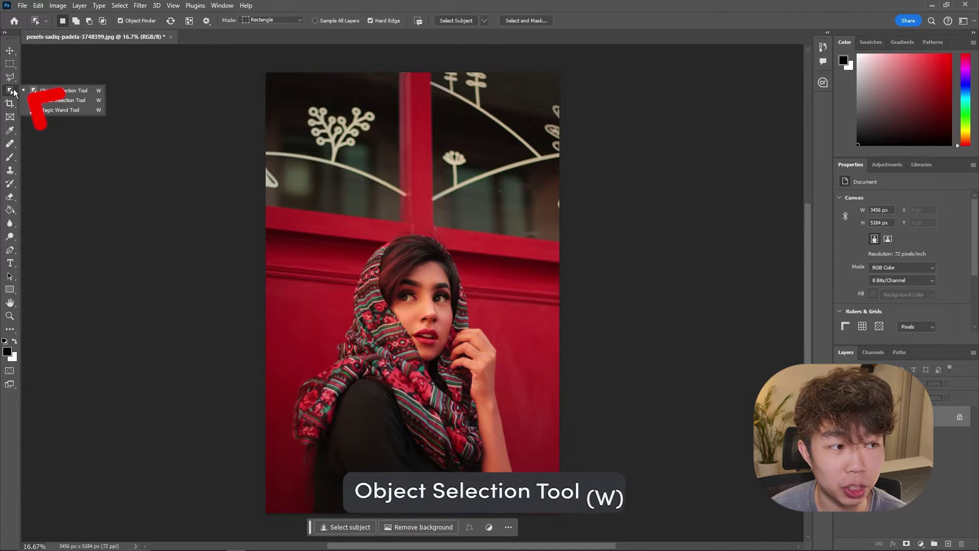
{"action": "left_click", "coordinate": [70, 93]}
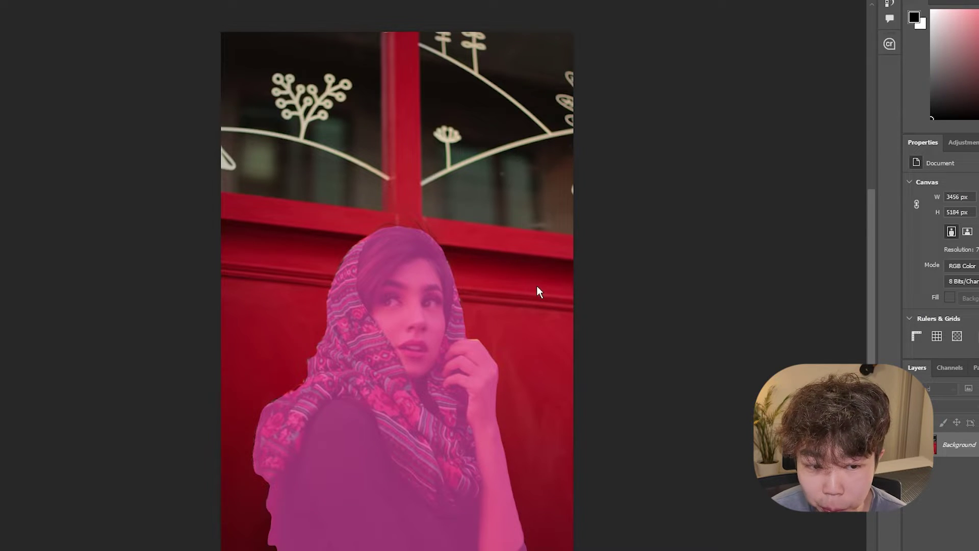
{"action": "left_click", "coordinate": [488, 340]}
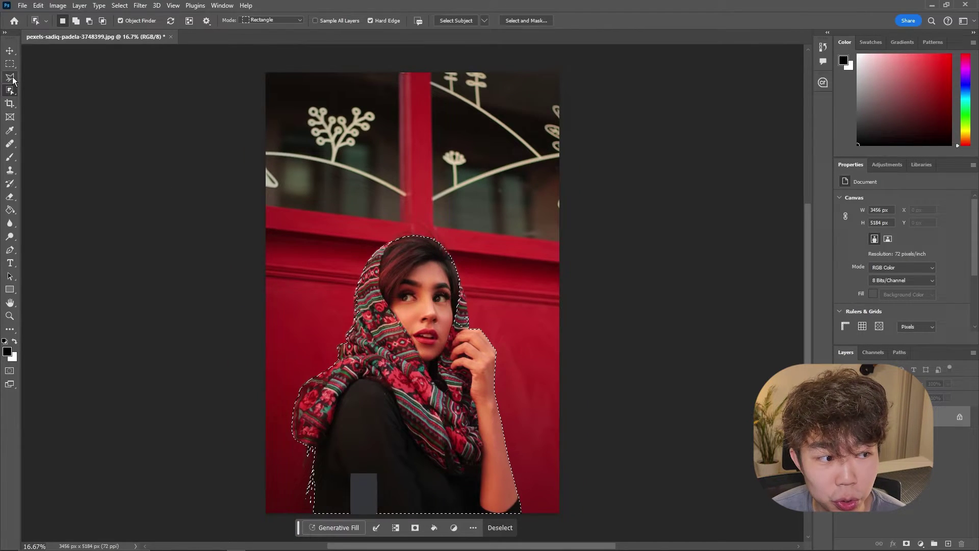
Add to the selection along the scarf's right edge, from her cheek down to her hand, with the Polygonal Lasso
{"action": "left_click", "coordinate": [11, 77]}
{"action": "scroll", "coordinate": [467, 322], "scroll_direction": "up", "scroll_amount": 5}
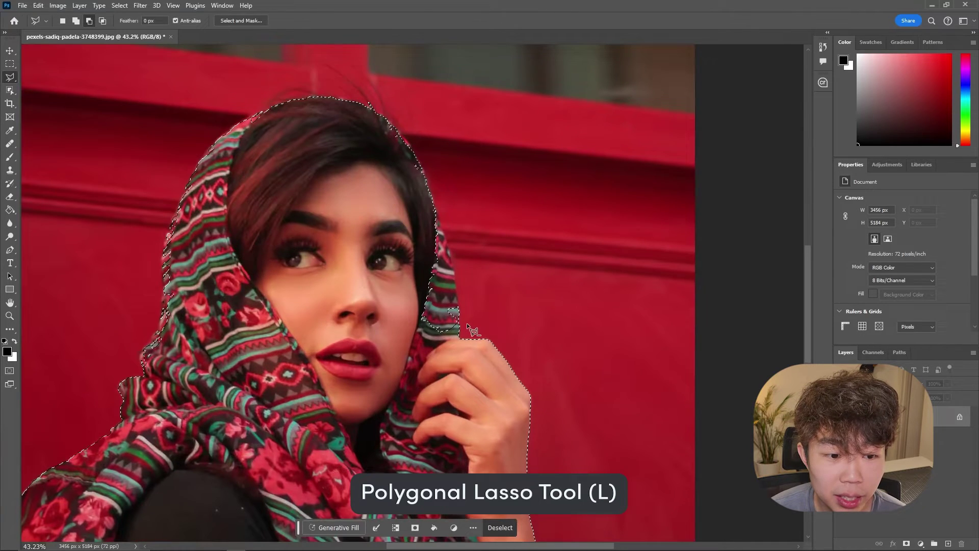
{"action": "left_click", "coordinate": [435, 215], "text": "shift"}
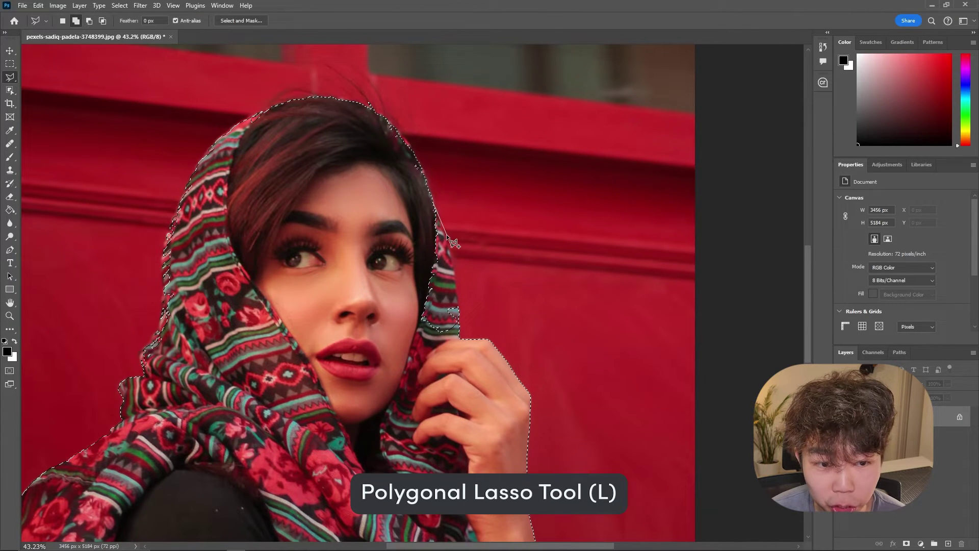
{"action": "left_click", "coordinate": [454, 283]}
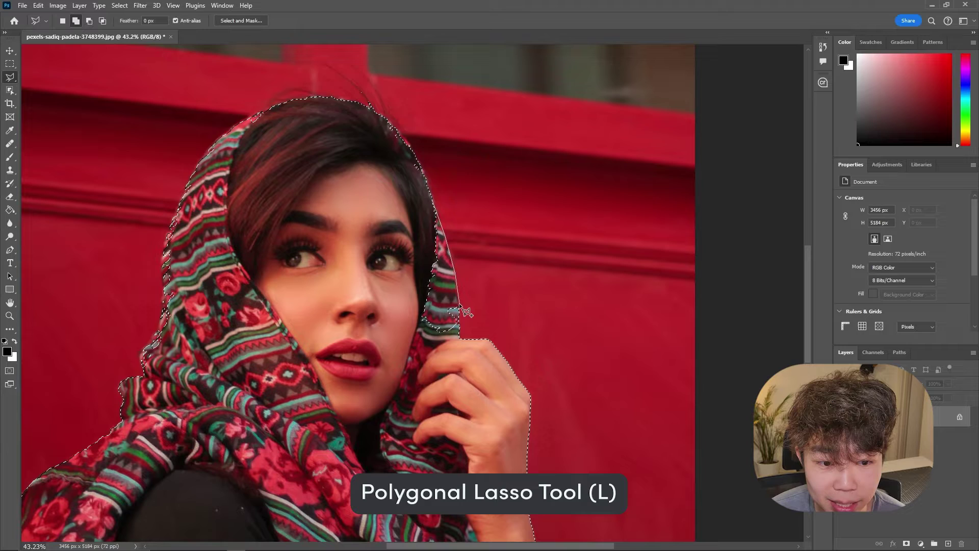
{"action": "left_click", "coordinate": [458, 335]}
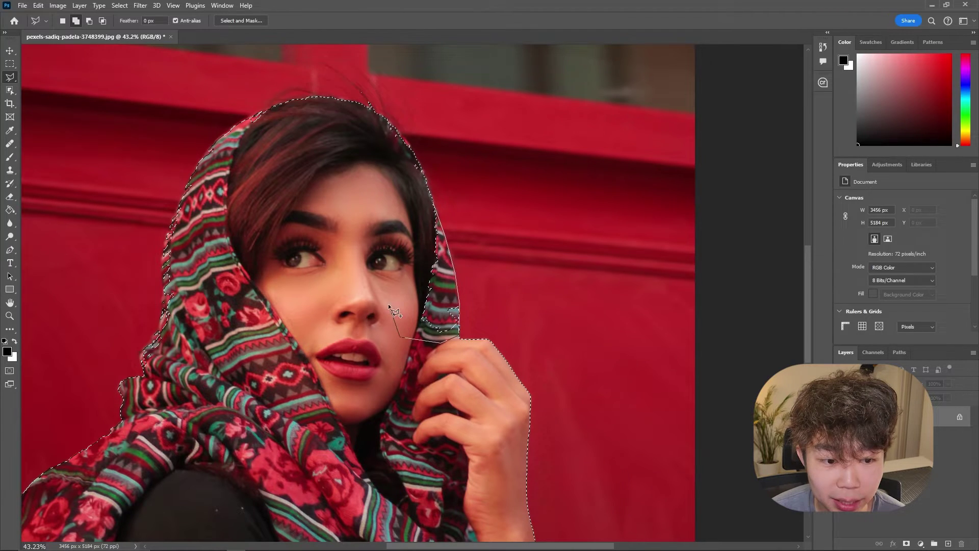
{"action": "double_click", "coordinate": [401, 228]}
Trace the scarf's left edge more tightly to refine that side of the selection
{"action": "scroll", "coordinate": [401, 228], "scroll_direction": "up", "scroll_amount": 2}
{"action": "scroll", "coordinate": [219, 151], "scroll_direction": "down", "scroll_amount": 3}
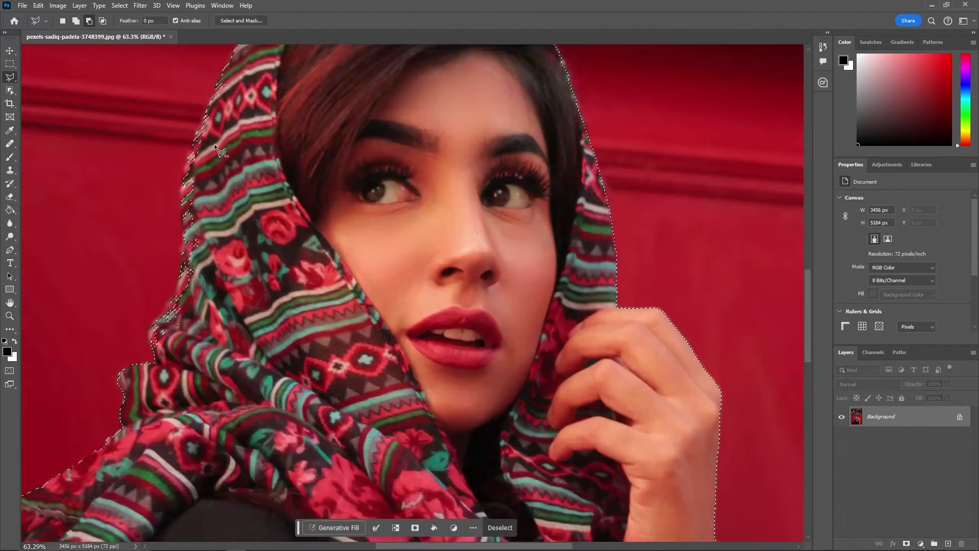
{"action": "scroll", "coordinate": [219, 151], "scroll_direction": "down", "scroll_amount": 1}
{"action": "scroll", "coordinate": [204, 245], "scroll_direction": "down", "scroll_amount": 1}
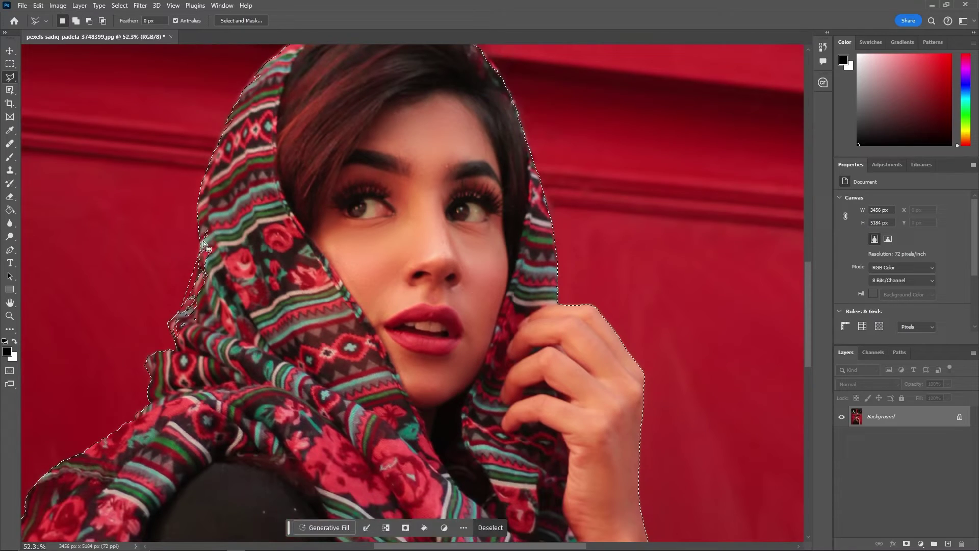
{"action": "left_click", "coordinate": [204, 245]}
{"action": "left_click", "coordinate": [196, 278]}
{"action": "left_click", "coordinate": [179, 309]}
{"action": "double_click", "coordinate": [169, 326]}
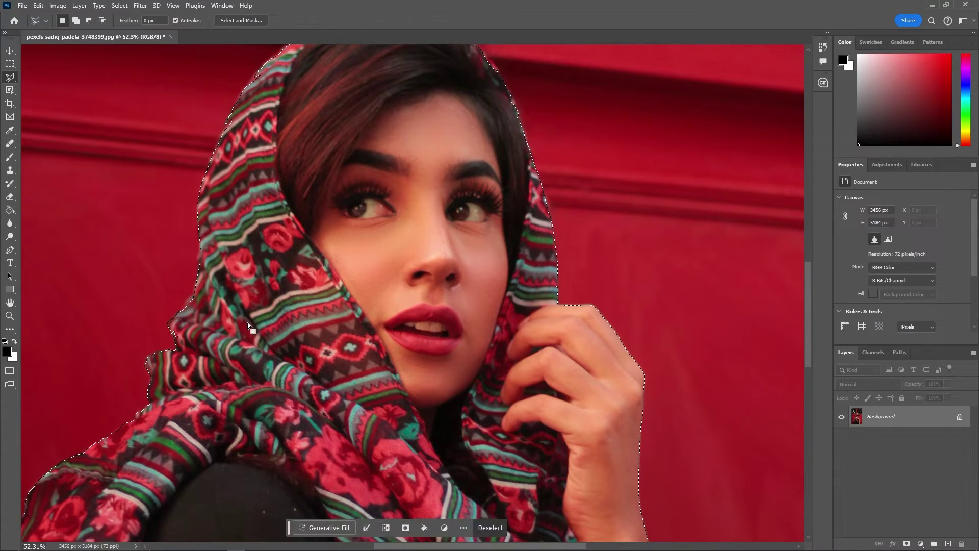
{"action": "scroll", "coordinate": [247, 324], "scroll_direction": "down", "scroll_amount": 5}
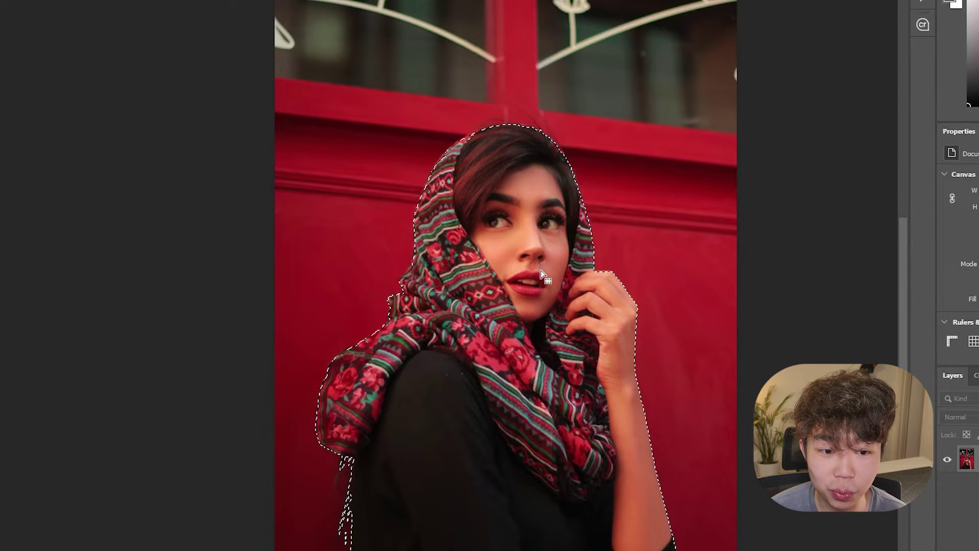
Convert the woman's selection into a work path at 2.0 pixel tolerance
{"action": "right_click", "coordinate": [541, 272]}
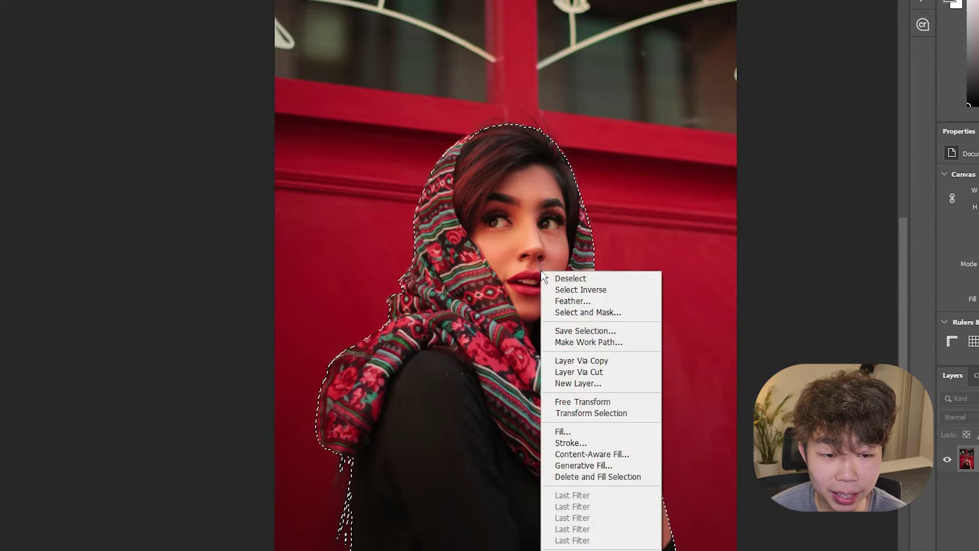
{"action": "left_click", "coordinate": [590, 345]}
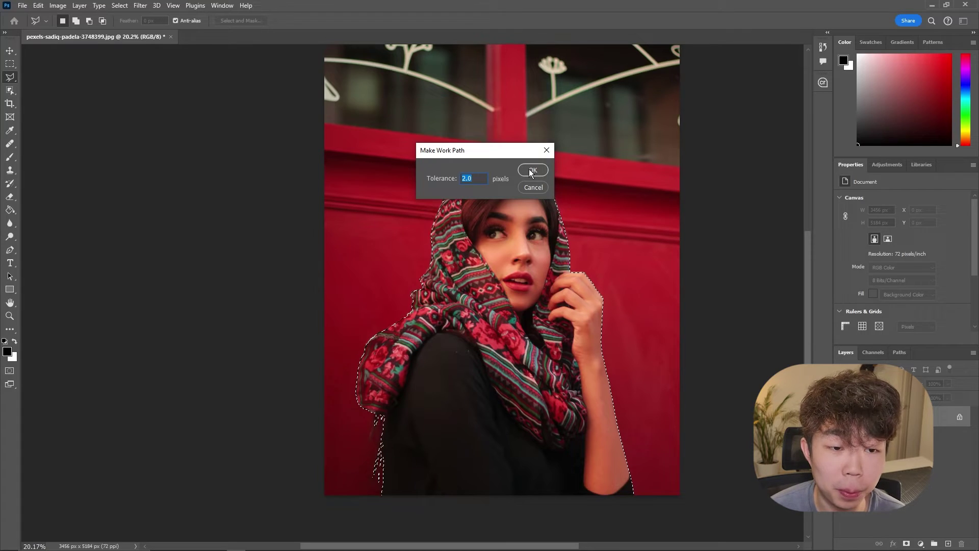
{"action": "left_click", "coordinate": [532, 171]}
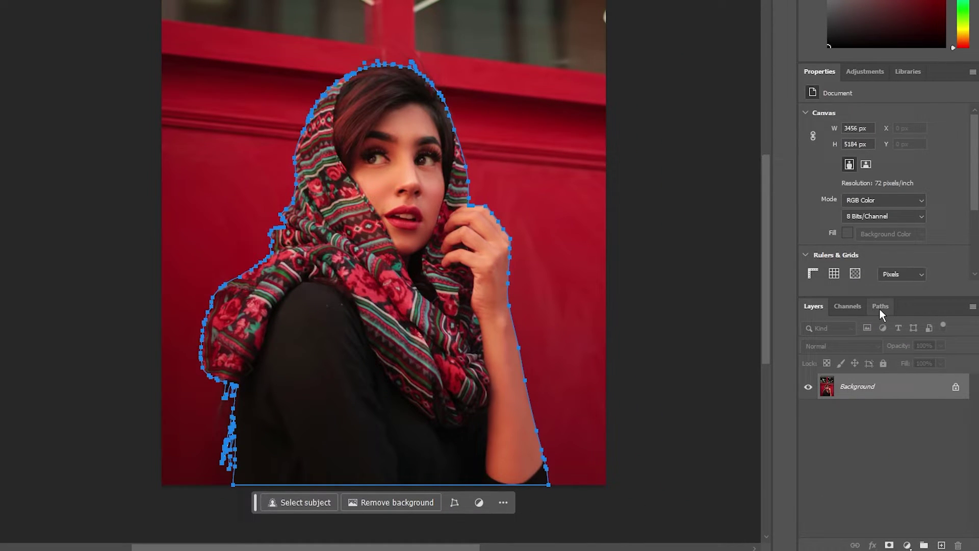
Save the Work Path in the Paths panel as Path 1
{"action": "left_click", "coordinate": [880, 307]}
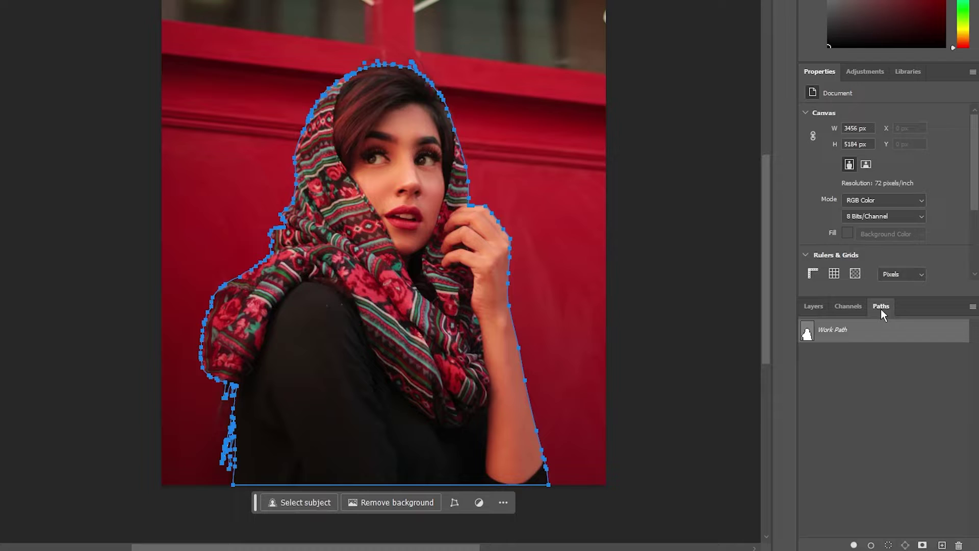
{"action": "double_click", "coordinate": [839, 332]}
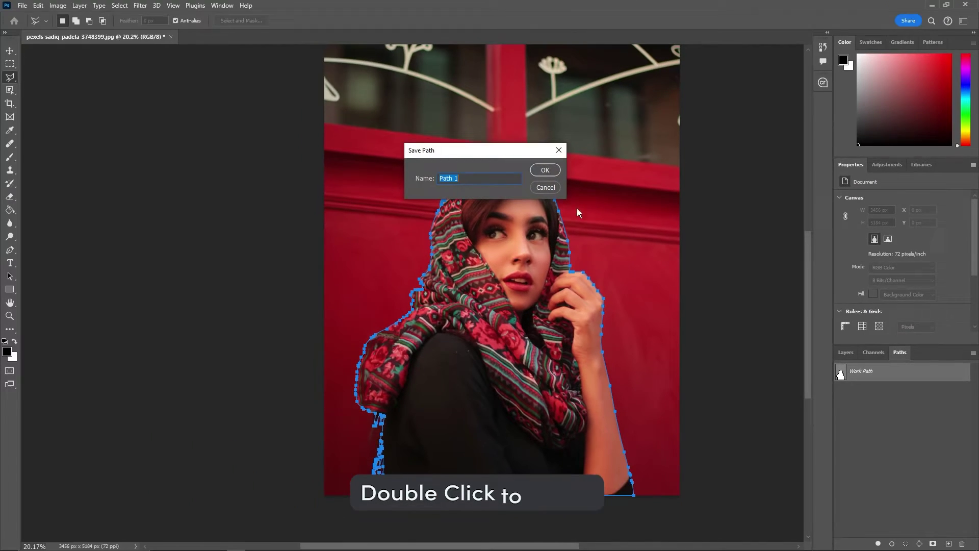
{"action": "left_click", "coordinate": [544, 171]}
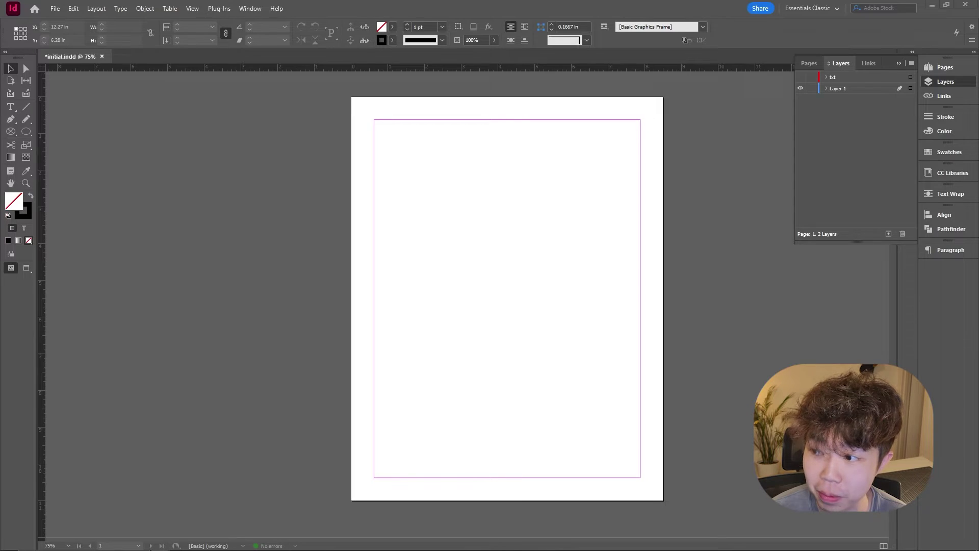
Place the red-wall portrait into initial.indd, sized to fill the page within the margins
{"action": "key", "text": "Return"}
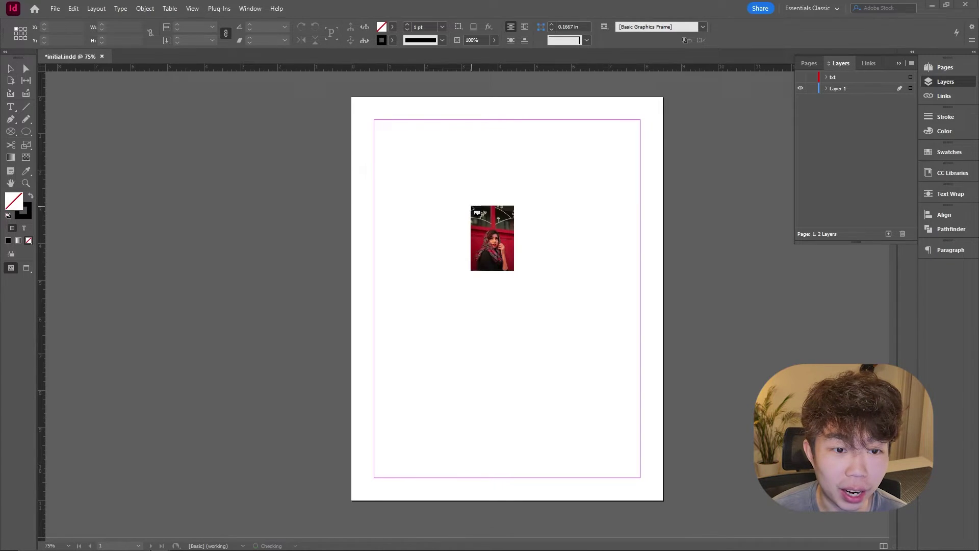
{"action": "left_click_drag", "start_coordinate": [375, 120], "coordinate": [667, 466]}
{"action": "left_click_drag", "start_coordinate": [579, 311], "coordinate": [591, 319]}
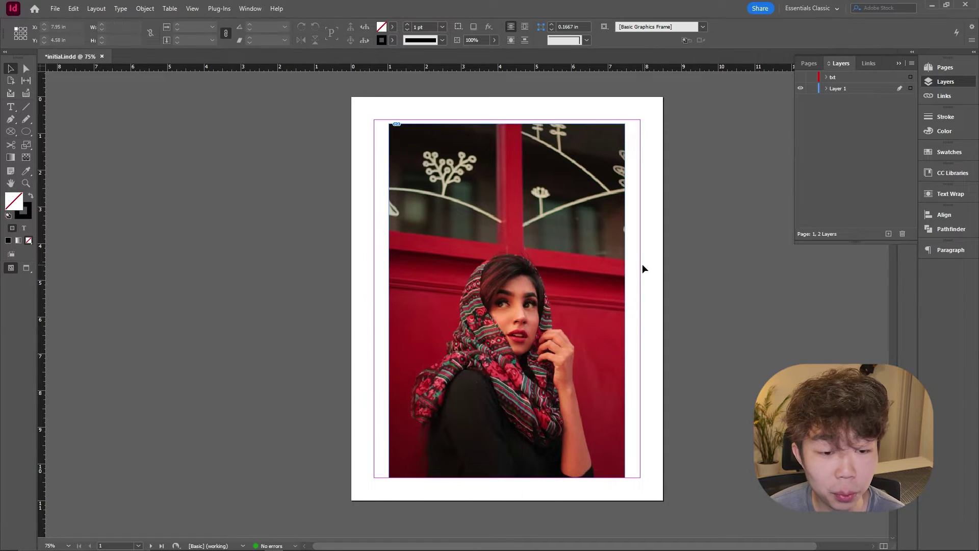
Set the photo's clipping path to Photoshop Path using Path 1 to hide the red wall
{"action": "left_click", "coordinate": [580, 265]}
{"action": "left_click", "coordinate": [145, 8]}
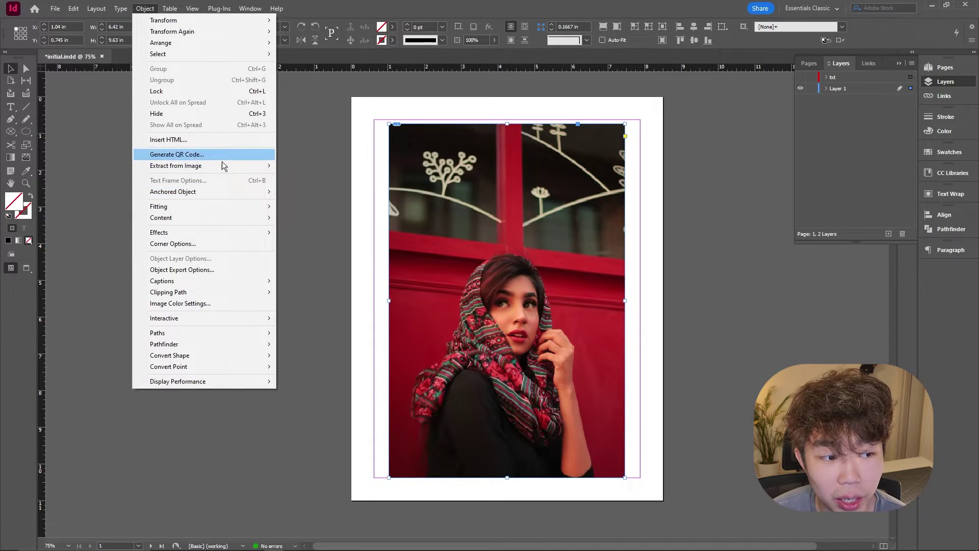
{"action": "mouse_move", "coordinate": [212, 289]}
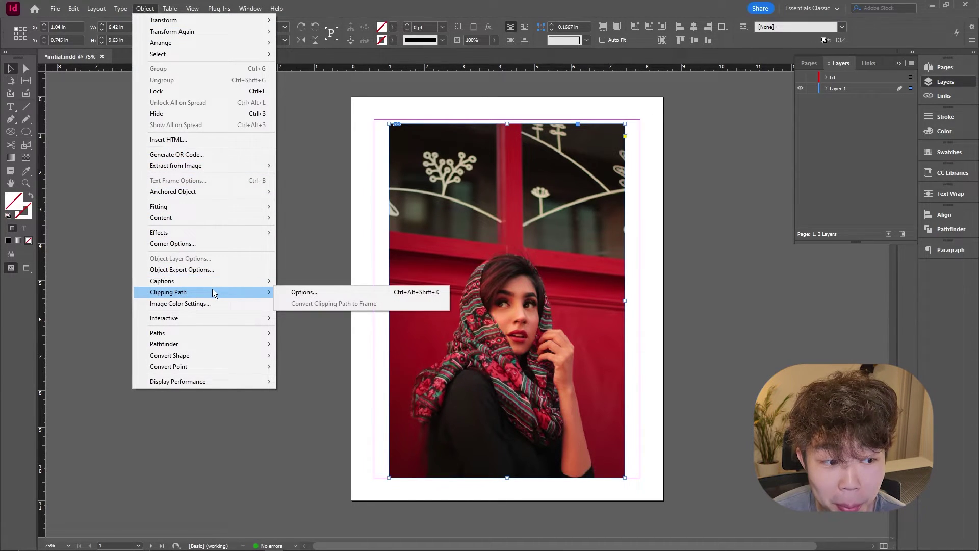
{"action": "left_click", "coordinate": [295, 293]}
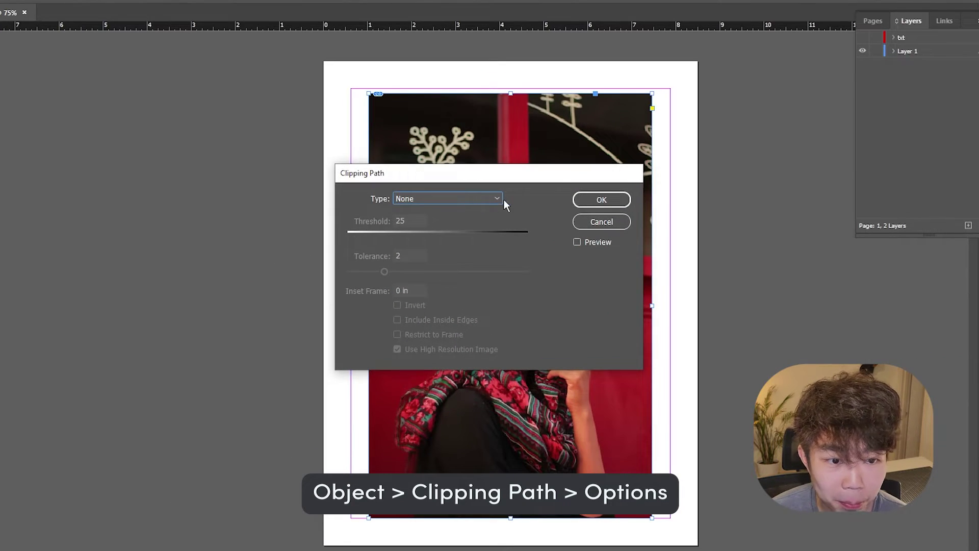
{"action": "left_click", "coordinate": [493, 211]}
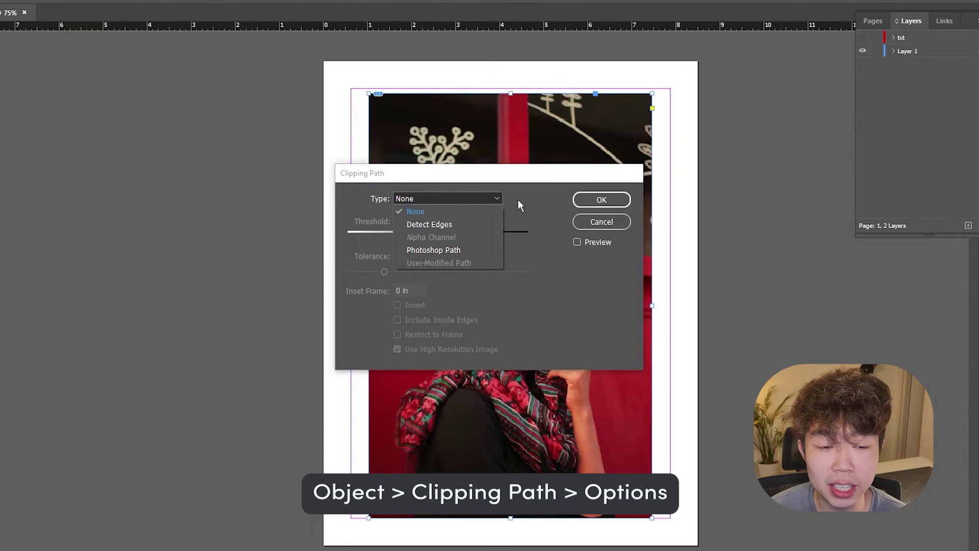
{"action": "left_click", "coordinate": [470, 249]}
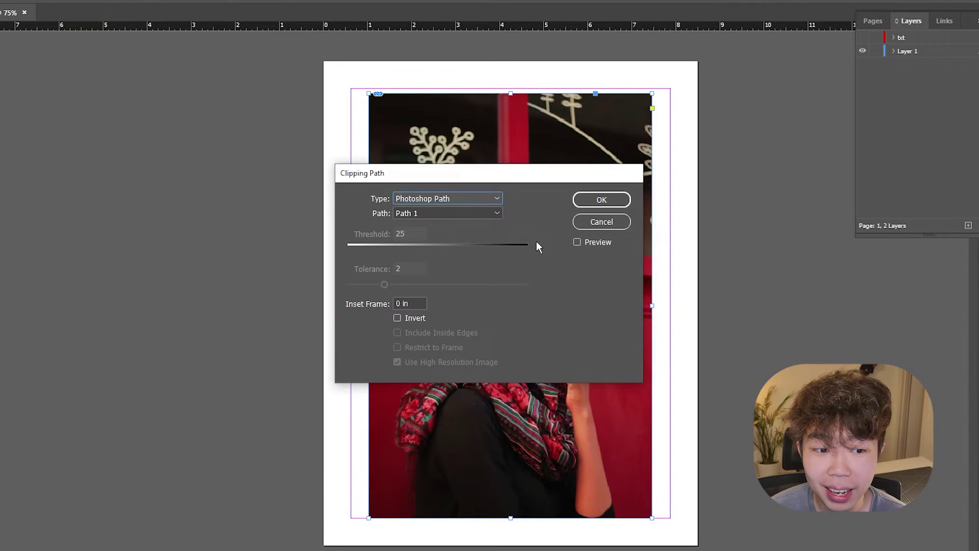
{"action": "left_click", "coordinate": [601, 199]}
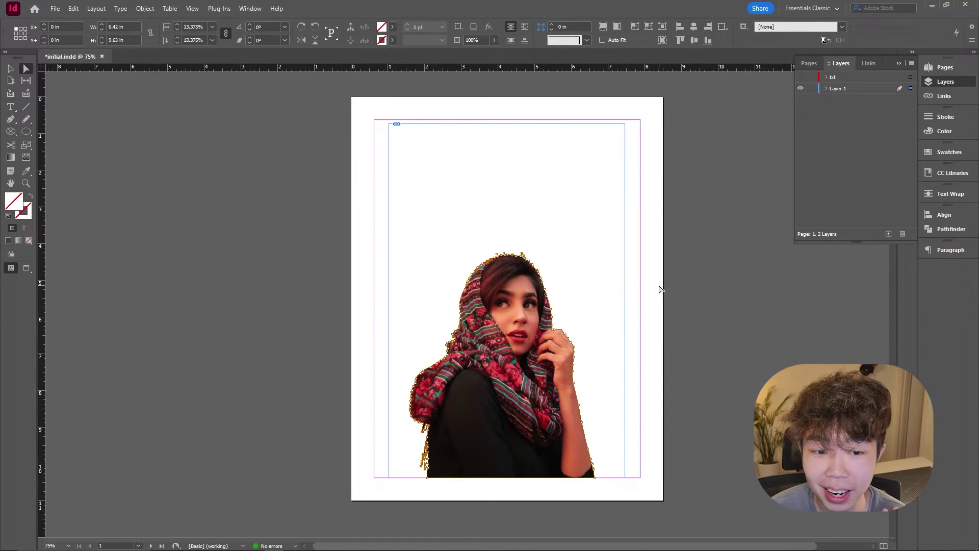
Enlarge the portrait together with its frame and move it left and down on the page
{"action": "key", "text": "v"}
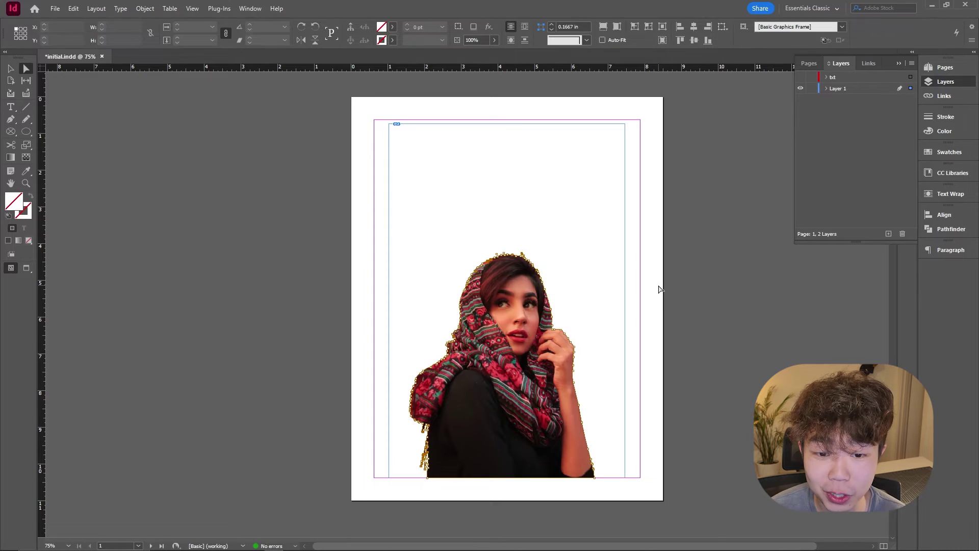
{"action": "left_click", "coordinate": [541, 343]}
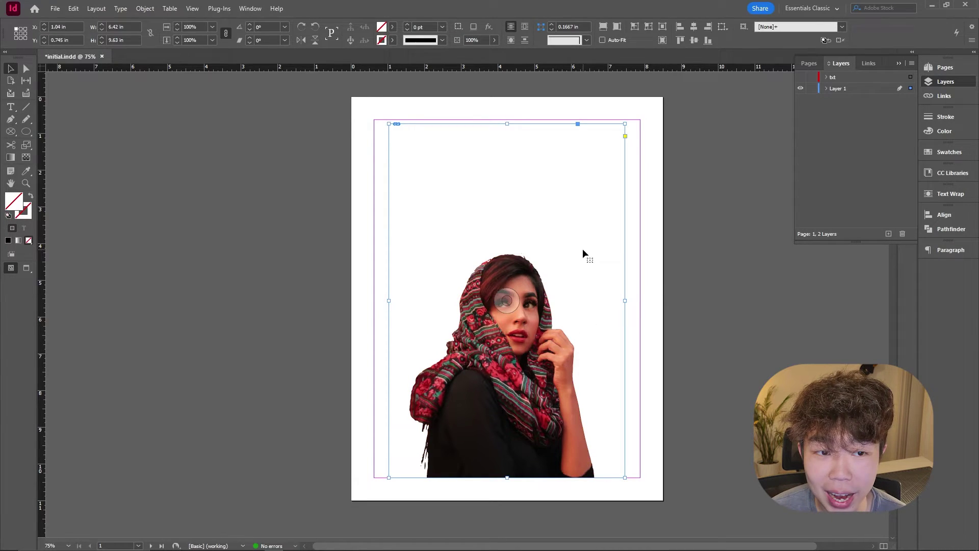
{"action": "left_click_drag", "start_coordinate": [623, 124], "coordinate": [680, 71]}
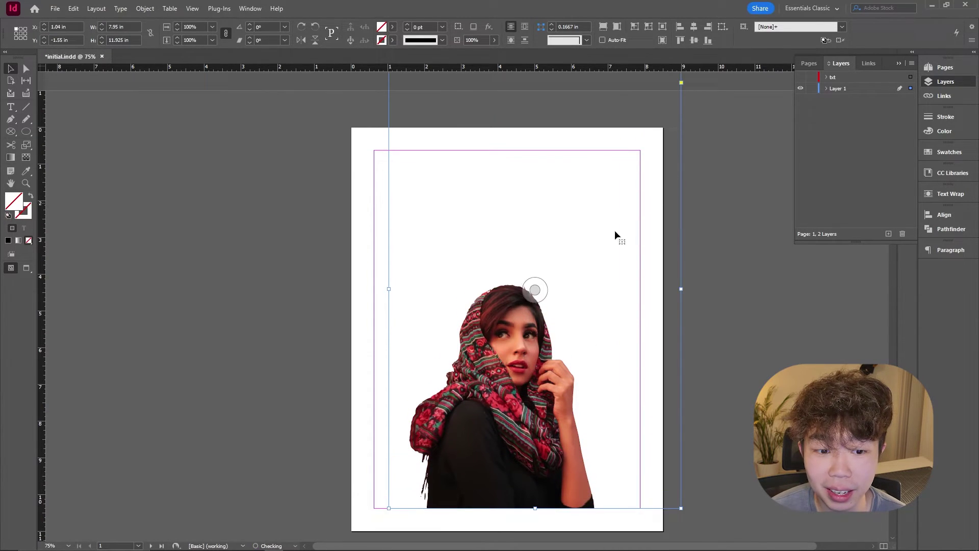
{"action": "key", "text": "ctrl+alt+shift+c"}
{"action": "left_click_drag", "start_coordinate": [580, 323], "coordinate": [522, 347]}
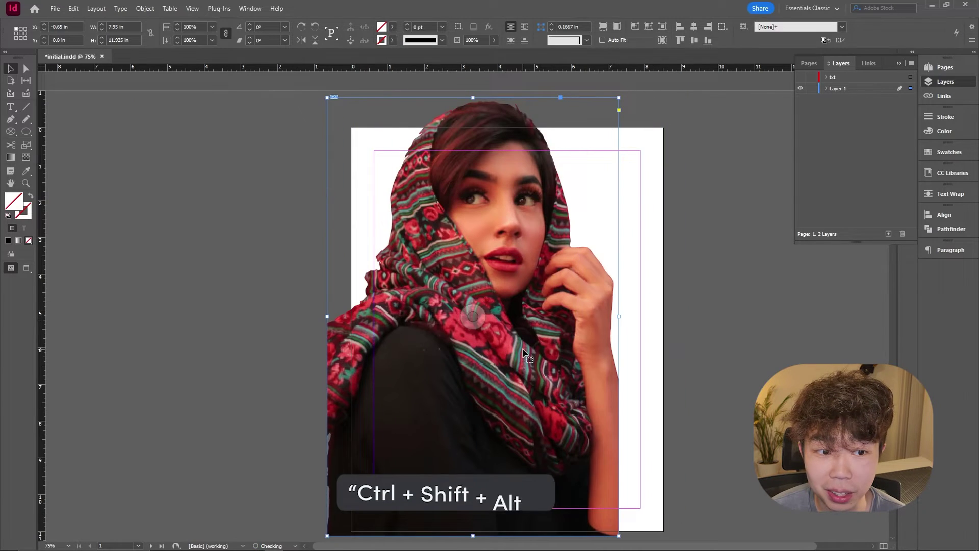
Crop the frame, refit the photo proportionally, and nudge it right in preview mode
{"action": "left_click_drag", "start_coordinate": [618, 98], "coordinate": [558, 208]}
{"action": "key", "text": "ctrl+shift+alt+v"}
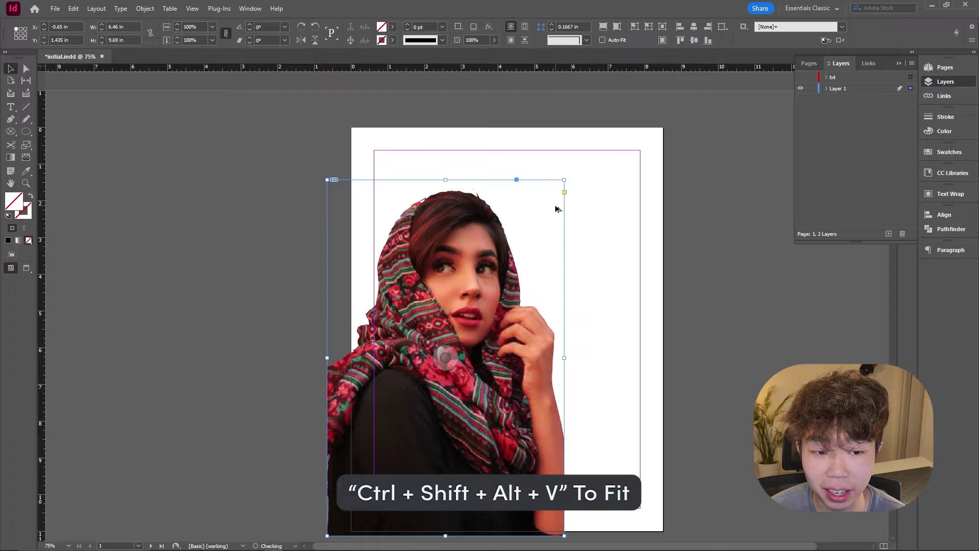
{"action": "key", "text": "ctrl+shift+alt+v"}
{"action": "key", "text": "w"}
{"action": "left_click", "coordinate": [771, 143]}
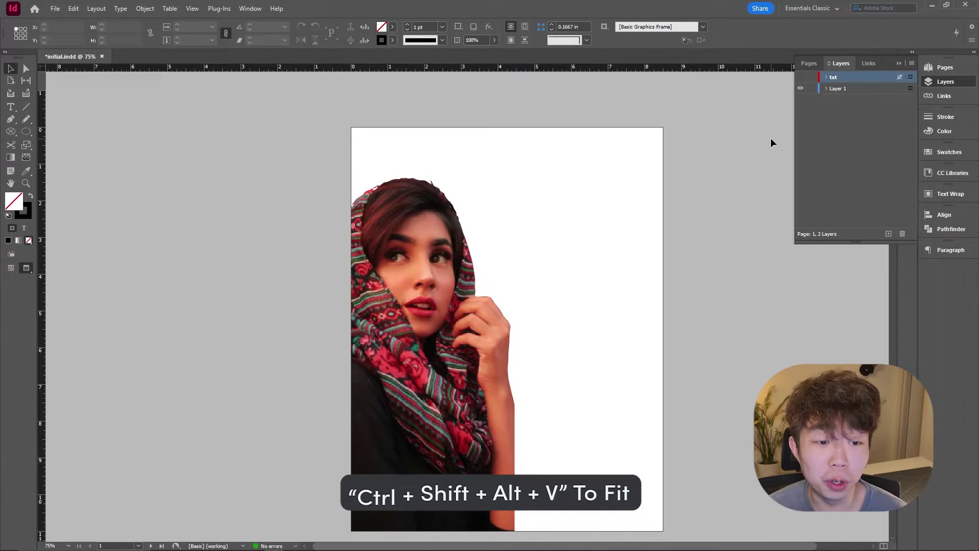
{"action": "left_click_drag", "start_coordinate": [470, 301], "coordinate": [491, 306]}
{"action": "left_click", "coordinate": [579, 267]}
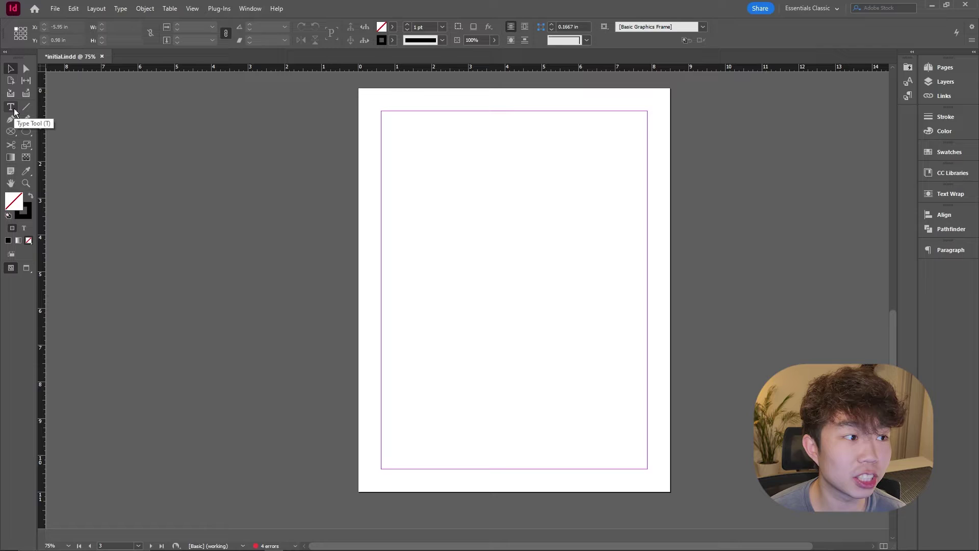
Draw a text frame across the top of the page and type LYH / STU / DIO on three lines
{"action": "left_click", "coordinate": [14, 110]}
{"action": "left_click_drag", "start_coordinate": [382, 114], "coordinate": [648, 191]}
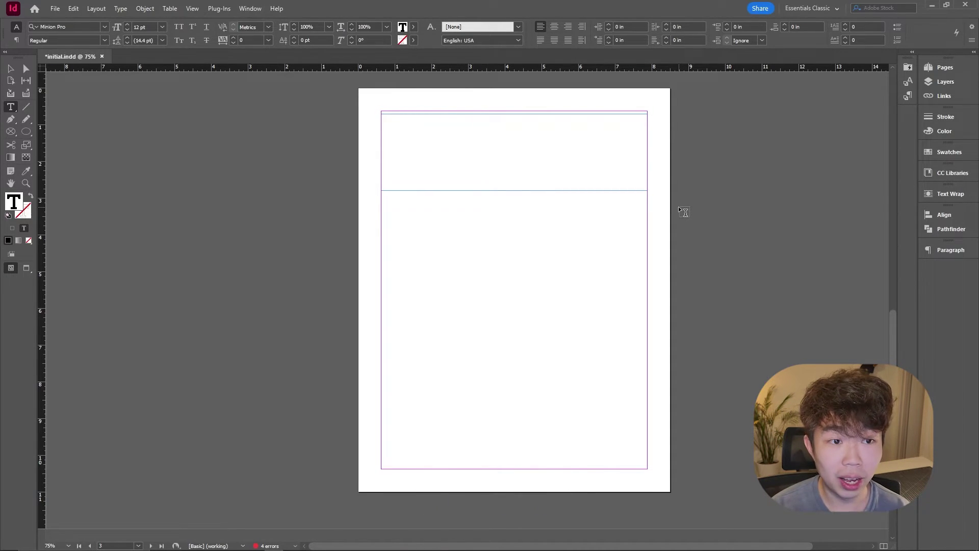
{"action": "type", "text": "LYH"}
{"action": "key", "text": "Return"}
{"action": "type", "text": "STU"}
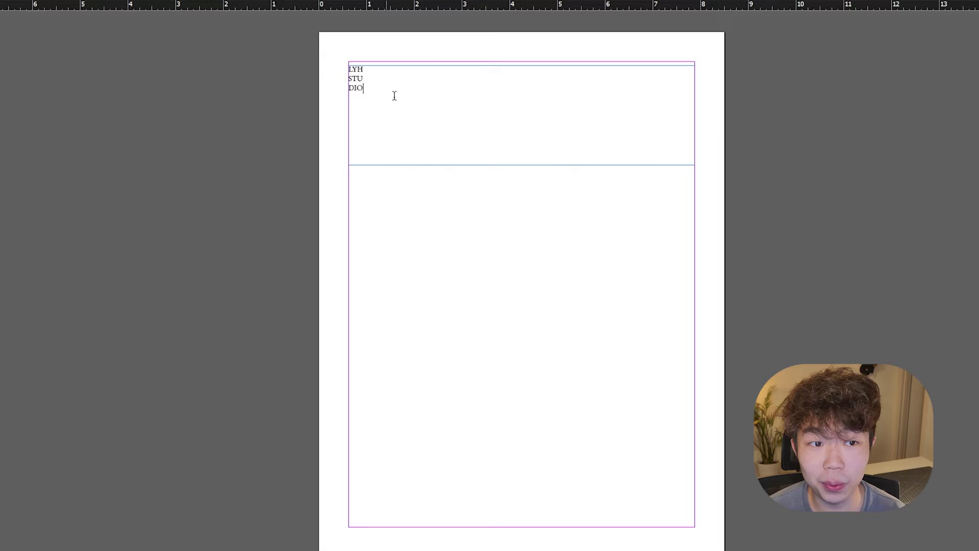
Format the three lines in Futura PT Extra Bold at 24 pt
{"action": "left_click_drag", "start_coordinate": [393, 94], "coordinate": [342, 66]}
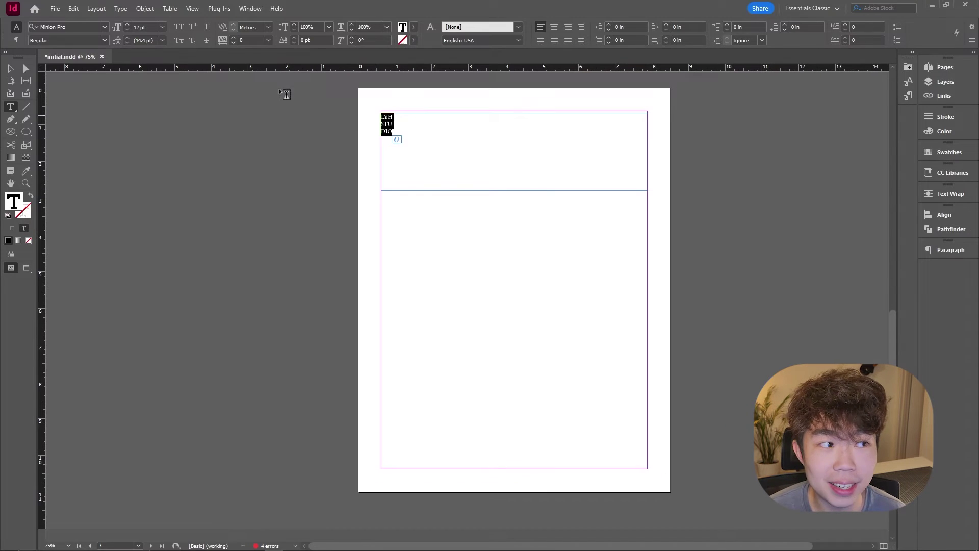
{"action": "left_click", "coordinate": [105, 28]}
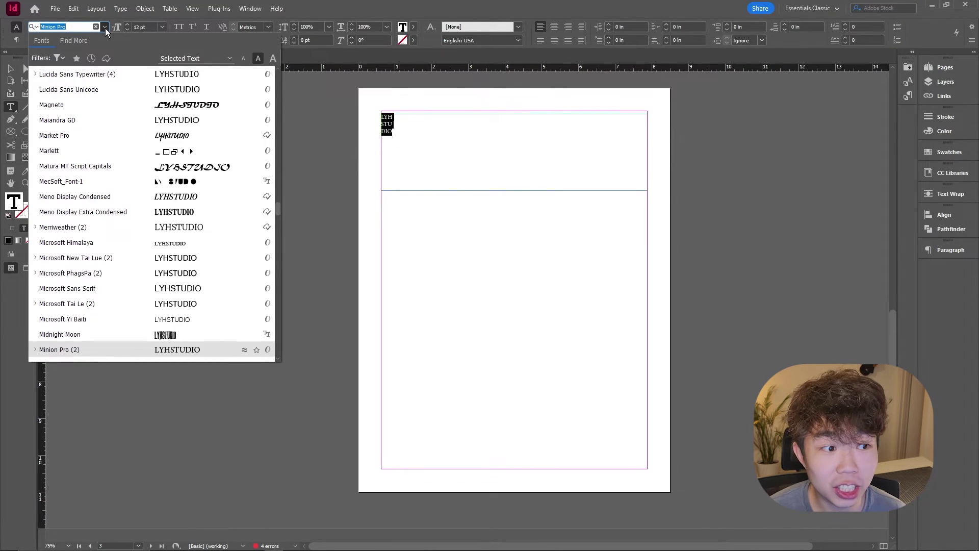
{"action": "type", "text": "FUT"}
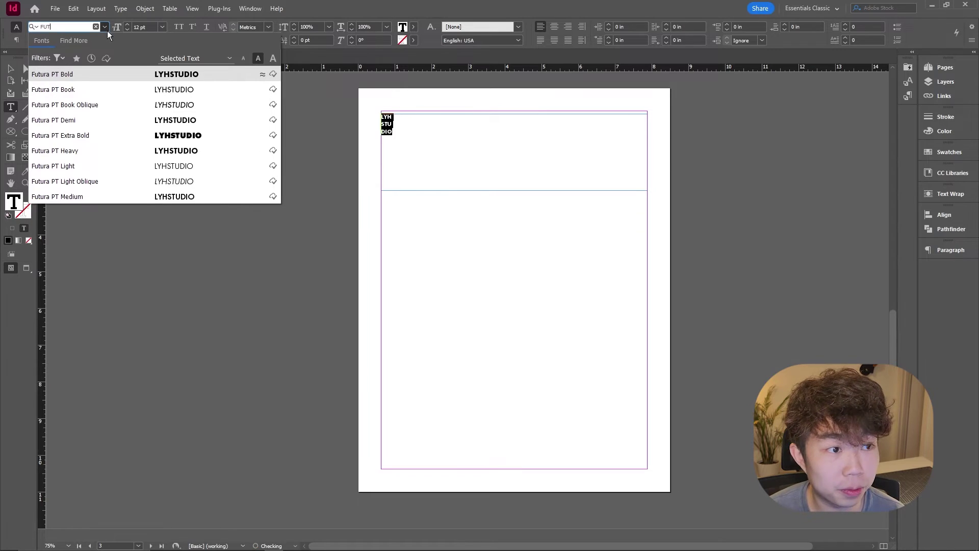
{"action": "left_click", "coordinate": [116, 135]}
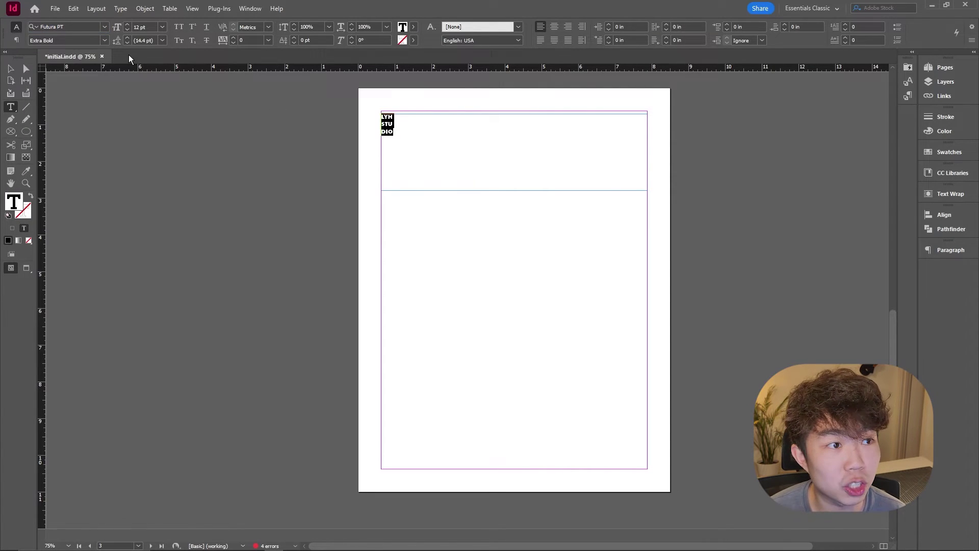
{"action": "left_click", "coordinate": [162, 27]}
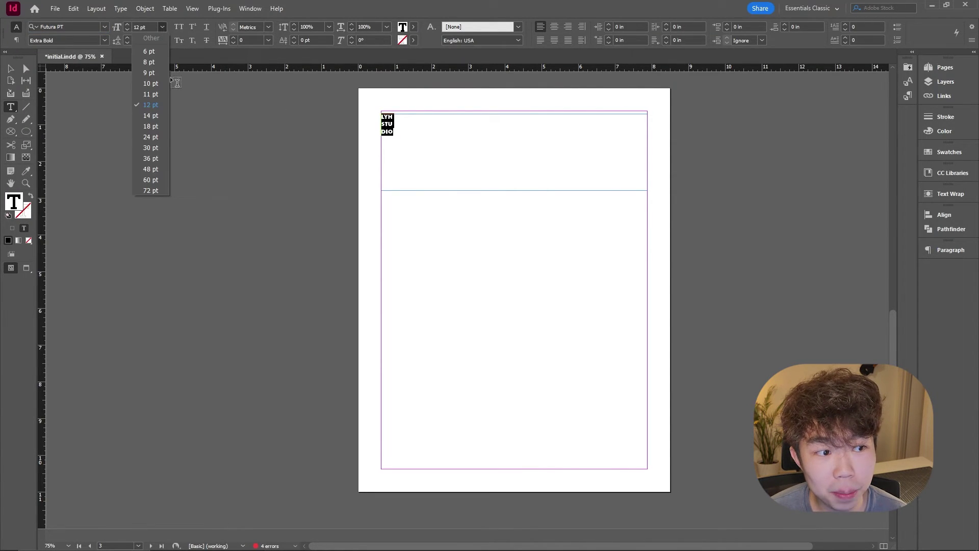
{"action": "left_click", "coordinate": [159, 144]}
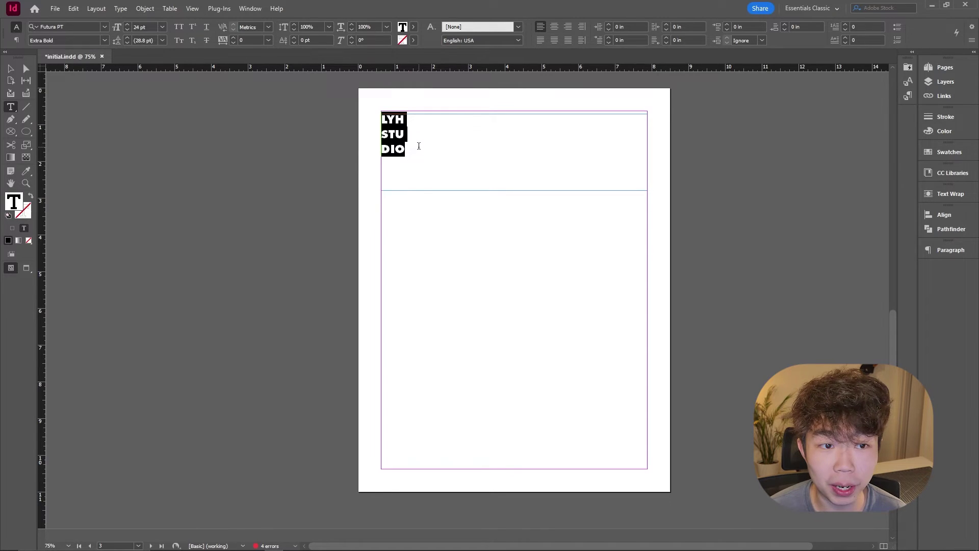
Convert the LYH STU DIO frame to outlines and scale it proportionally to about 4.3 by 7.1 inches
{"action": "key", "text": "Escape"}
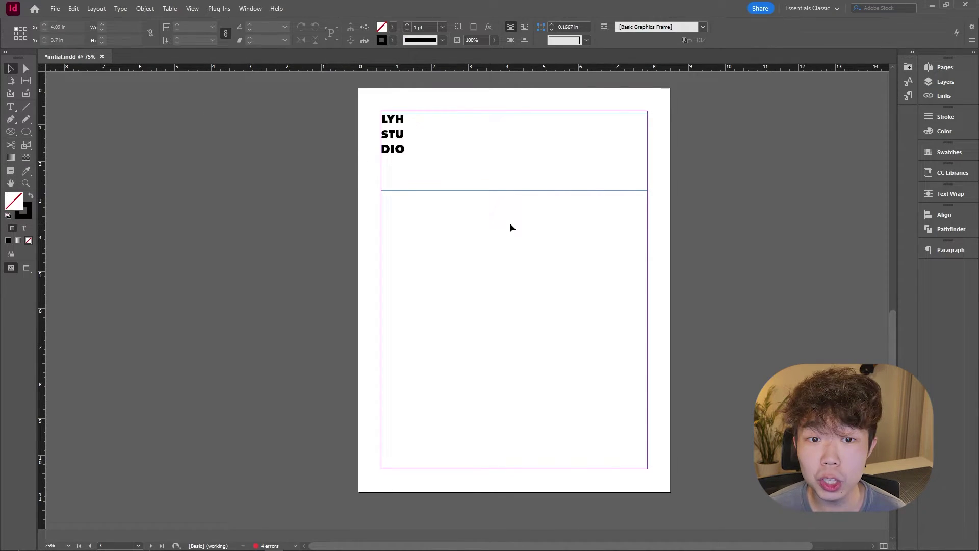
{"action": "left_click_drag", "start_coordinate": [509, 222], "coordinate": [456, 162]}
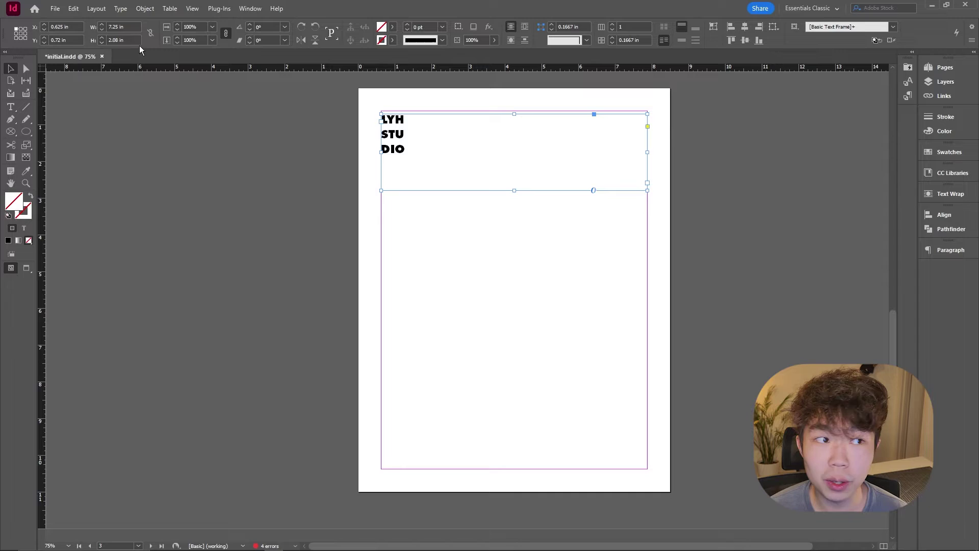
{"action": "left_click", "coordinate": [120, 9]}
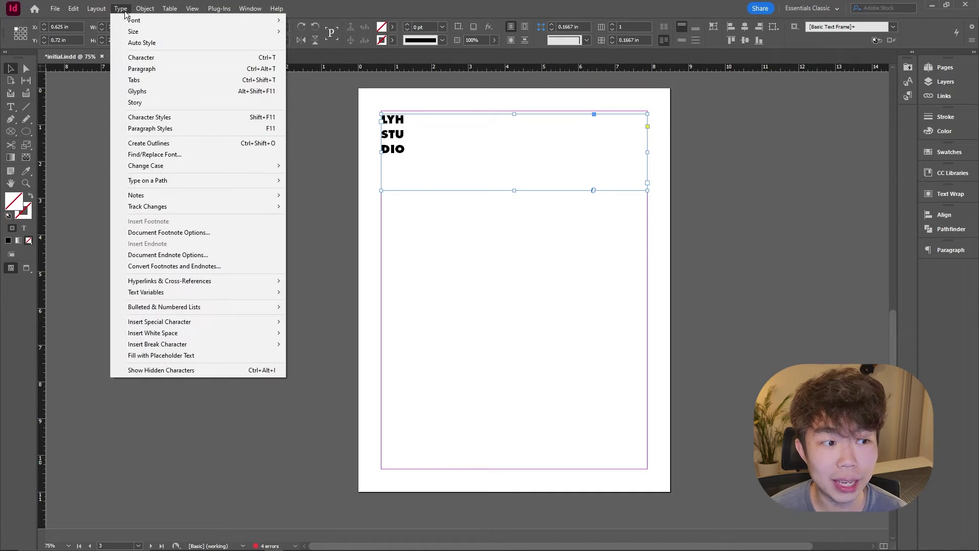
{"action": "left_click", "coordinate": [246, 146]}
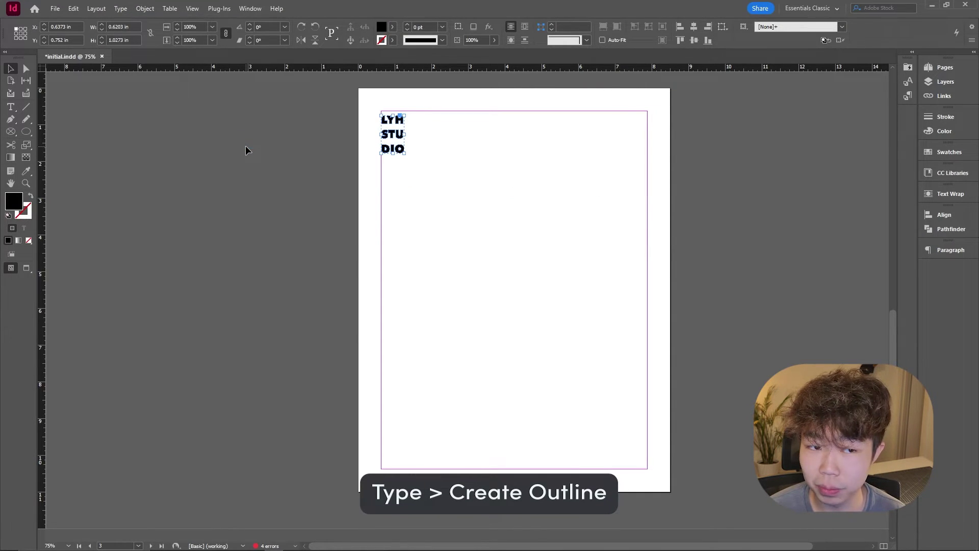
{"action": "left_click_drag", "start_coordinate": [404, 152], "coordinate": [540, 294]}
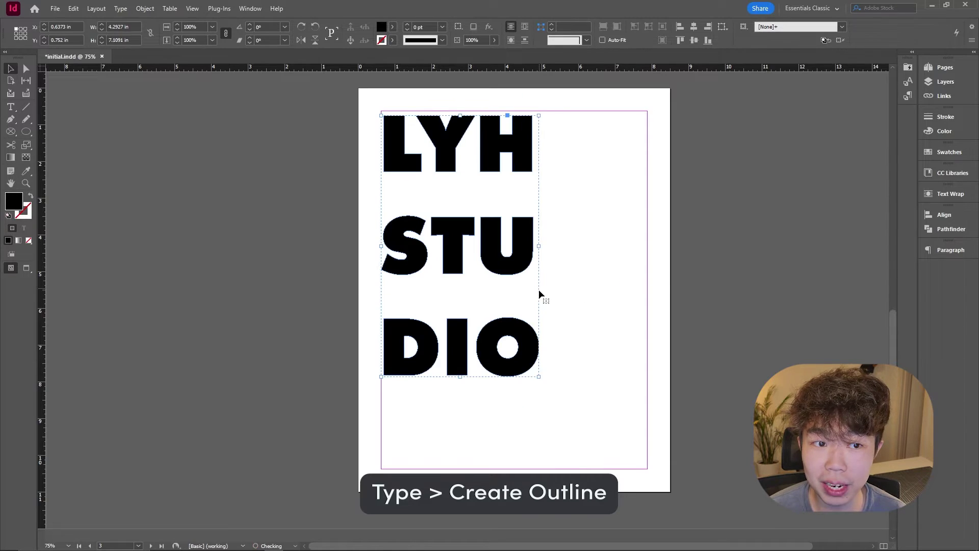
Move the outlined lettering toward the page centre and ungroup it into separate lines
{"action": "left_click", "coordinate": [574, 283]}
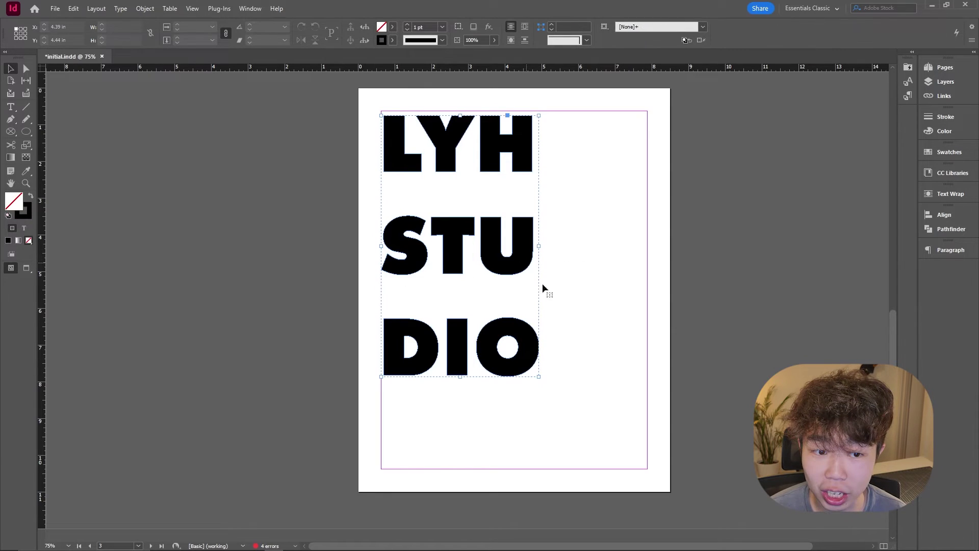
{"action": "left_click_drag", "start_coordinate": [528, 263], "coordinate": [581, 280]}
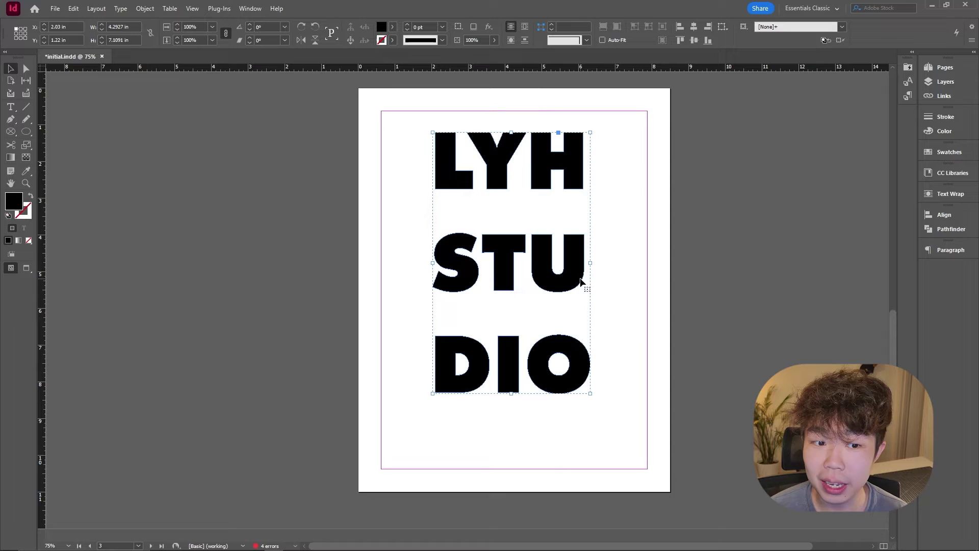
{"action": "right_click", "coordinate": [569, 282]}
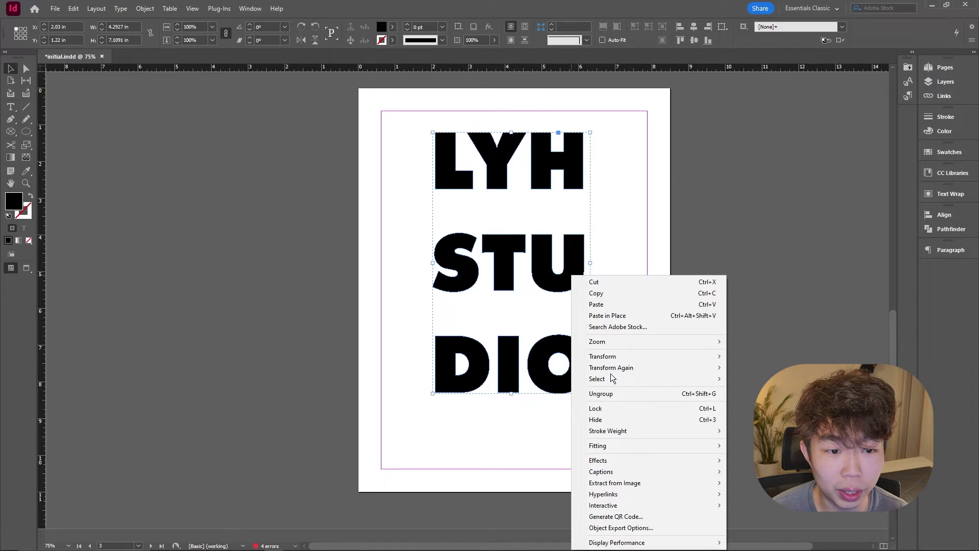
{"action": "left_click", "coordinate": [631, 394]}
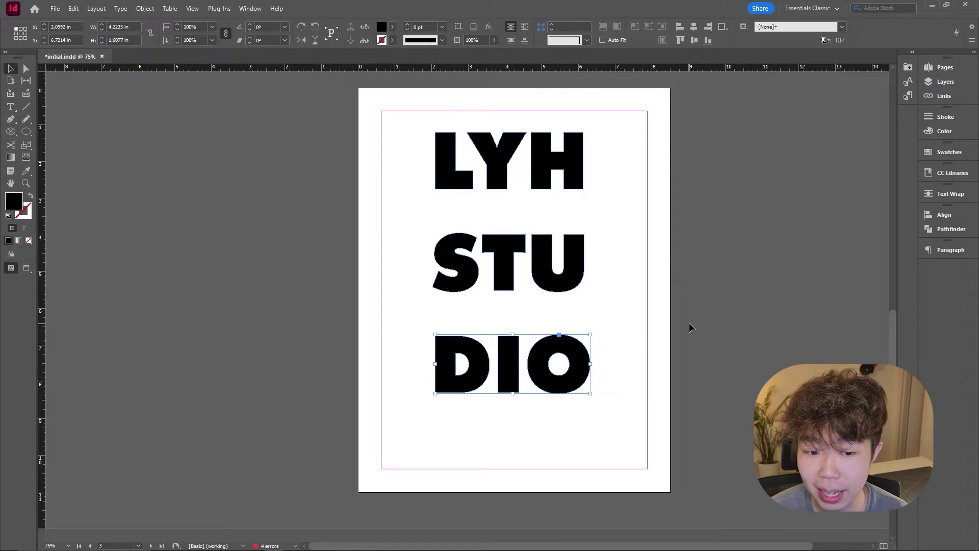
Move DIO up and LYH down toward STU, then enlarge all three rows together
{"action": "left_click", "coordinate": [668, 321]}
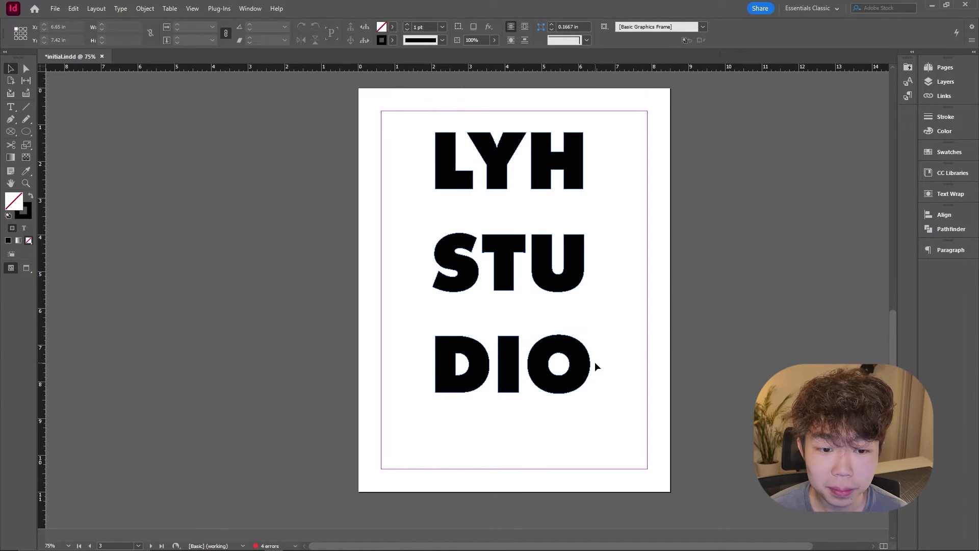
{"action": "left_click_drag", "start_coordinate": [595, 363], "coordinate": [595, 342]}
{"action": "left_click_drag", "start_coordinate": [579, 189], "coordinate": [572, 218]}
{"action": "left_click", "coordinate": [623, 382]}
{"action": "left_click", "coordinate": [574, 285]}
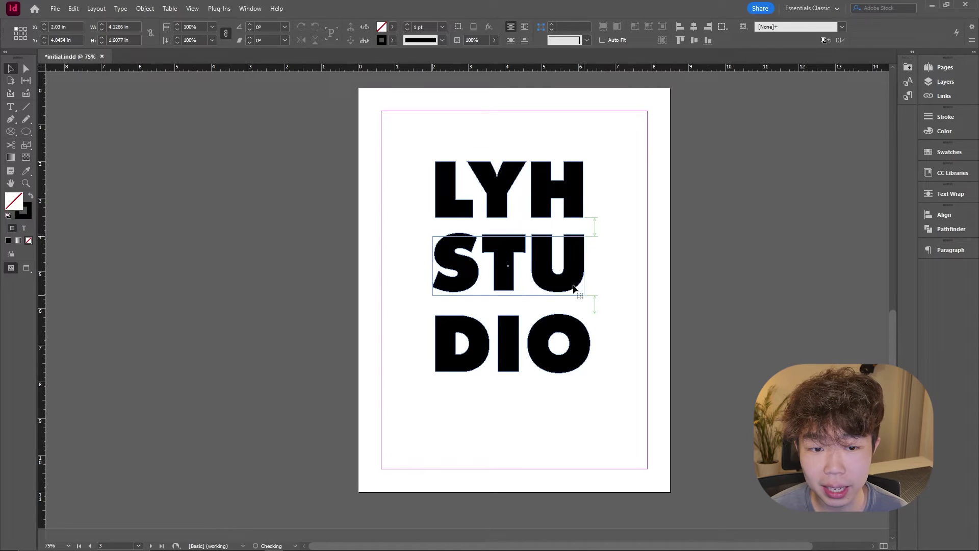
{"action": "left_click", "coordinate": [559, 347], "text": "shift"}
{"action": "left_click", "coordinate": [494, 217], "text": "shift"}
{"action": "left_click_drag", "start_coordinate": [590, 373], "coordinate": [615, 401]}
{"action": "left_click", "coordinate": [638, 224]}
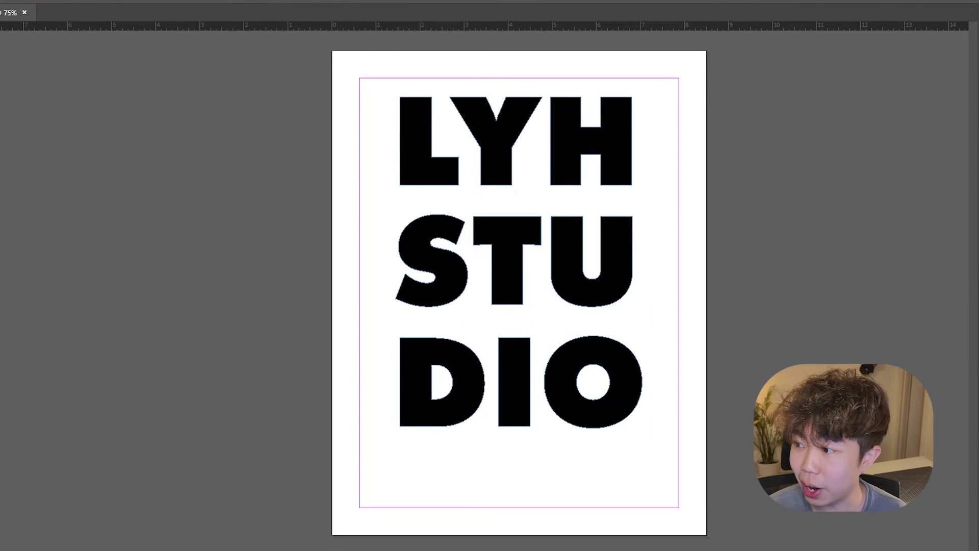
Fill the LYH letters proportionally with the photo, then enlarge and reposition it inside them
{"action": "left_click", "coordinate": [507, 155]}
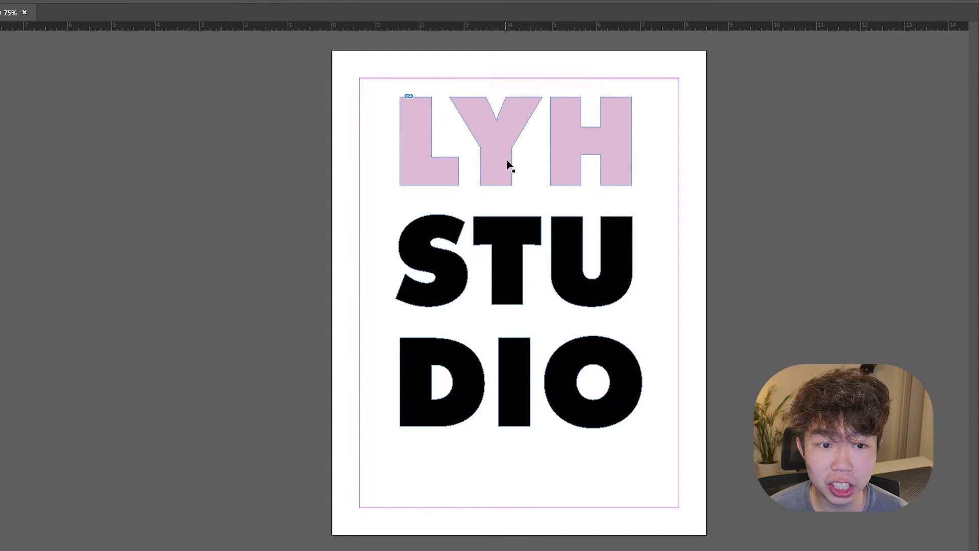
{"action": "left_click", "coordinate": [621, 152]}
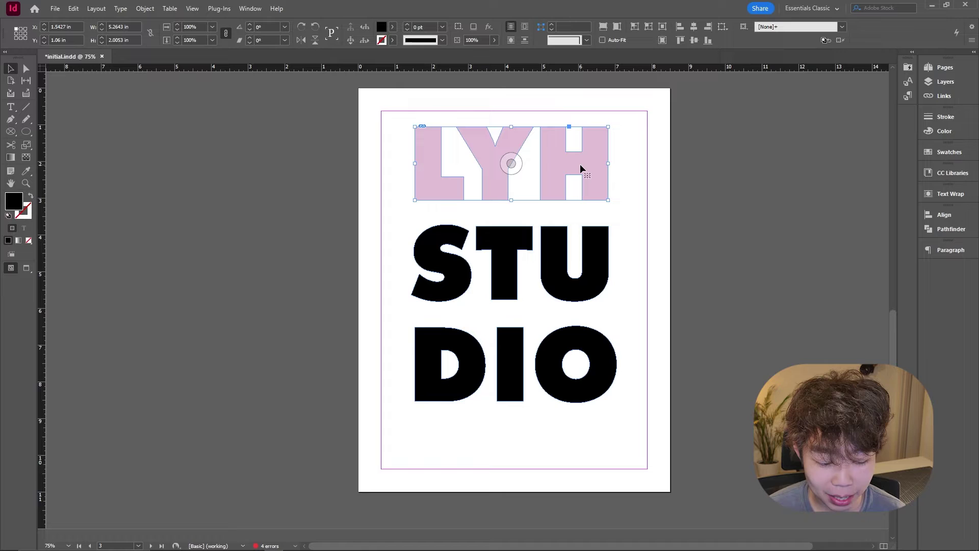
{"action": "right_click", "coordinate": [580, 164]}
{"action": "mouse_move", "coordinate": [672, 342]}
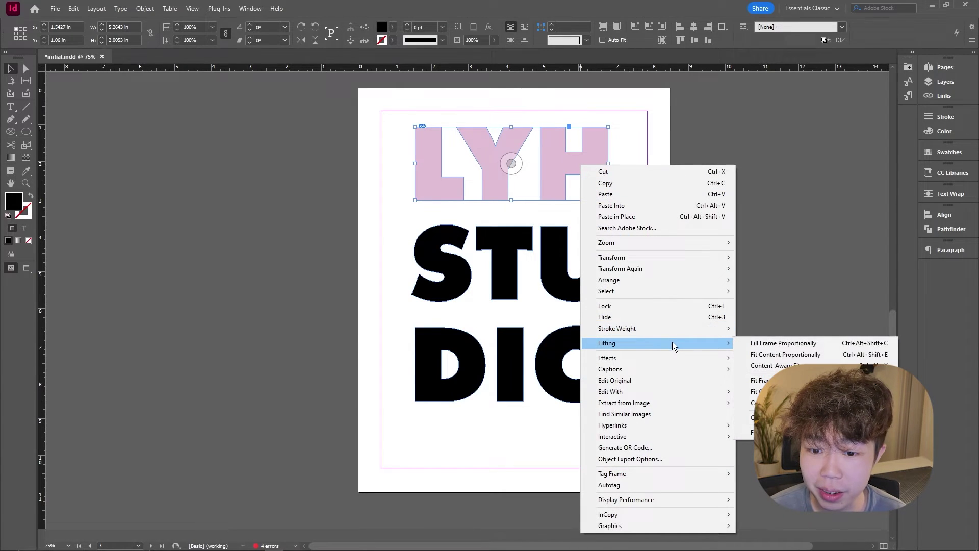
{"action": "left_click", "coordinate": [780, 343]}
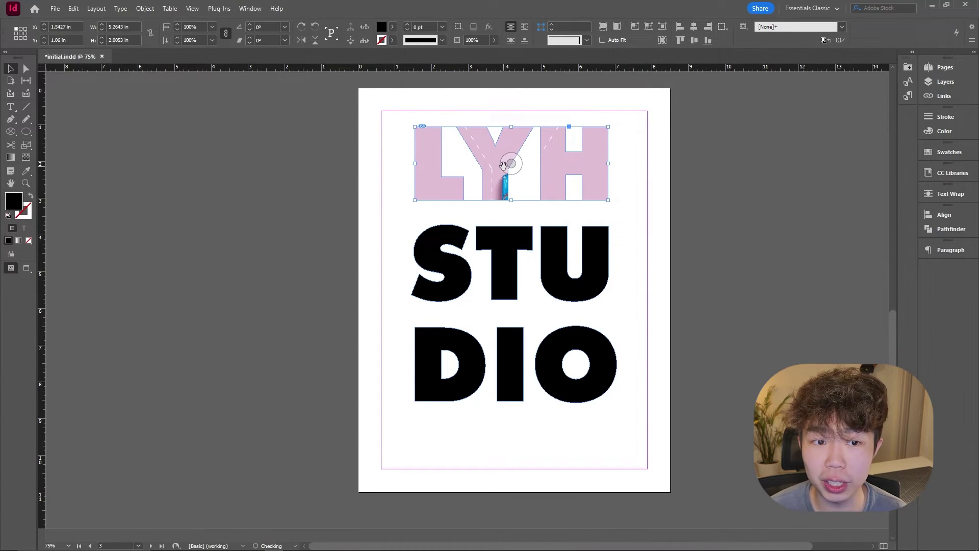
{"action": "left_click_drag", "start_coordinate": [504, 165], "coordinate": [500, 172]}
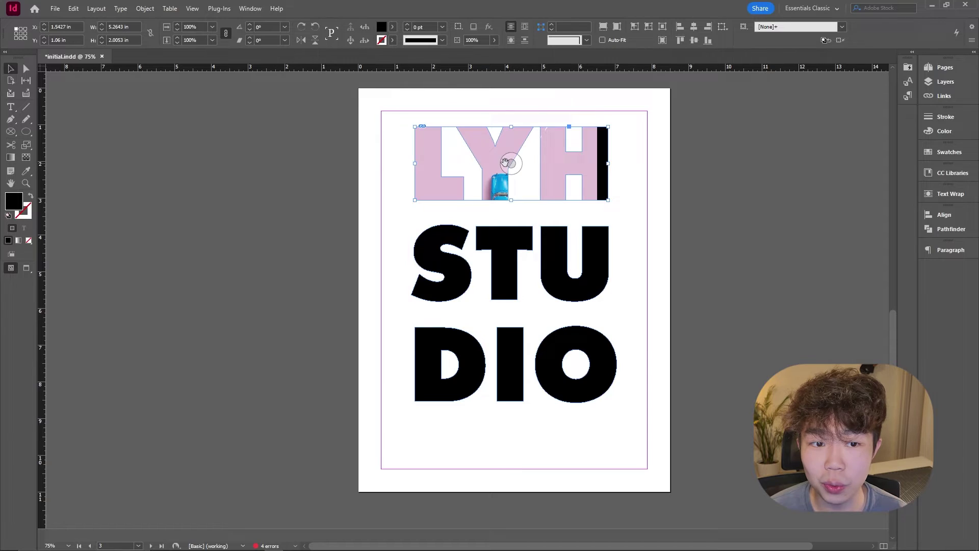
{"action": "left_click", "coordinate": [511, 164]}
{"action": "left_click_drag", "start_coordinate": [604, 308], "coordinate": [612, 319]}
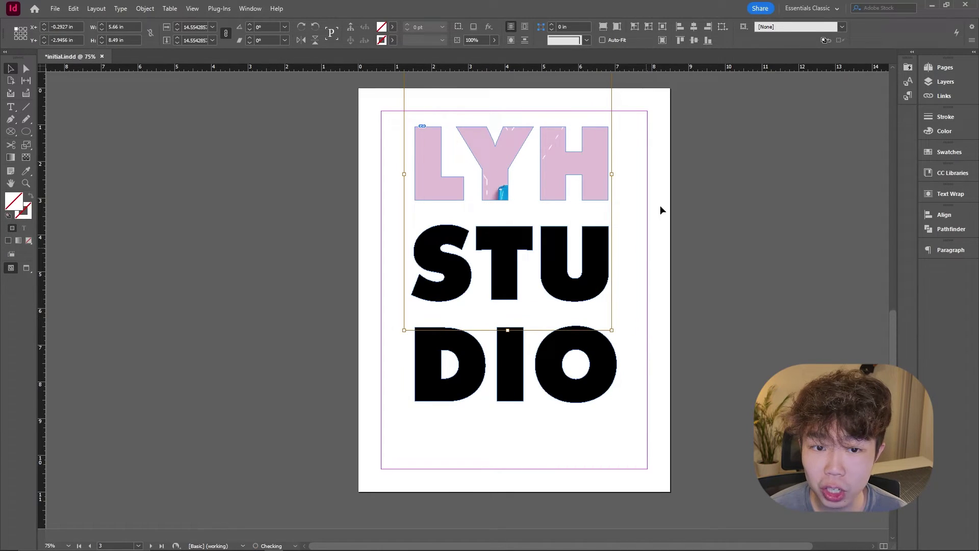
{"action": "left_click_drag", "start_coordinate": [520, 168], "coordinate": [516, 168]}
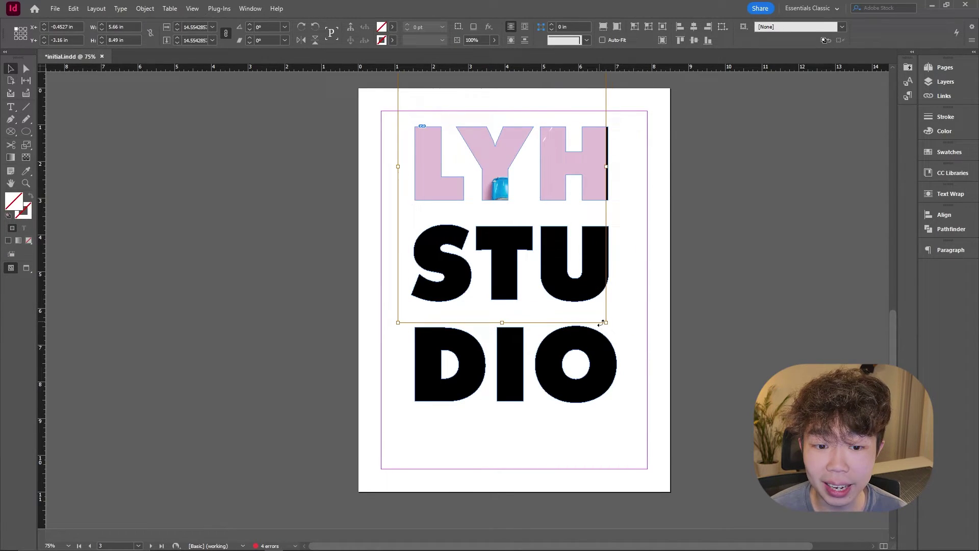
{"action": "left_click_drag", "start_coordinate": [605, 324], "coordinate": [610, 323]}
{"action": "left_click", "coordinate": [649, 234]}
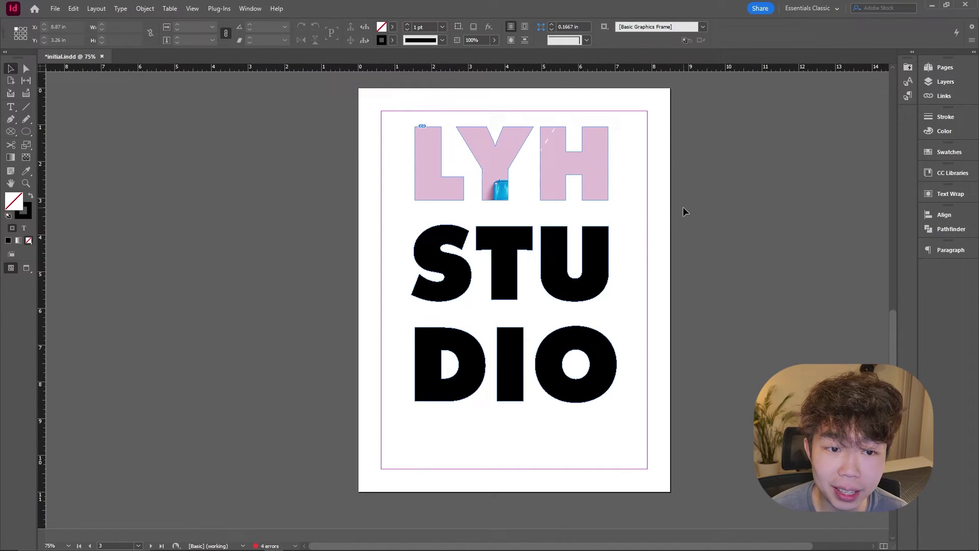
Place the paper boat photo into the STU letters and adjust its position
{"action": "scroll", "coordinate": [684, 206], "scroll_direction": "right", "scroll_amount": 3}
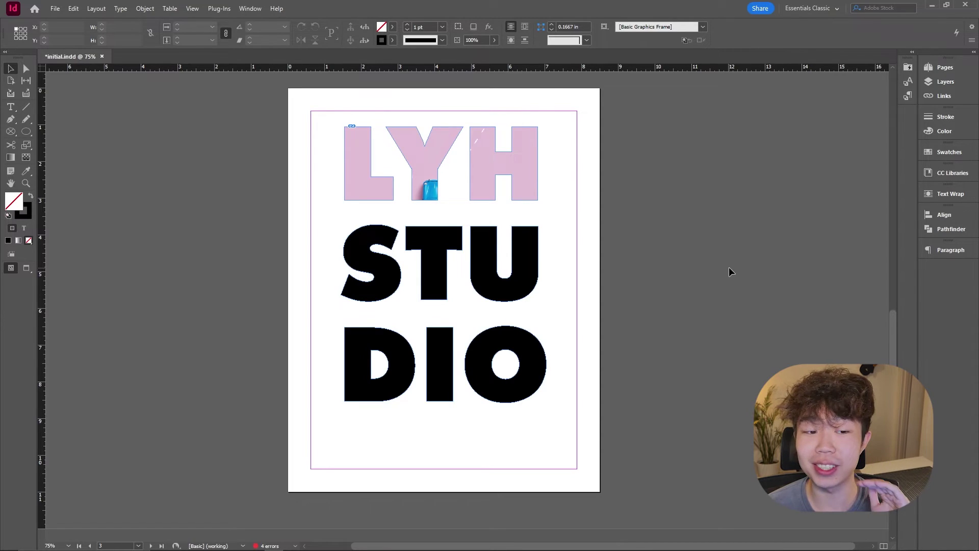
{"action": "left_click", "coordinate": [437, 265]}
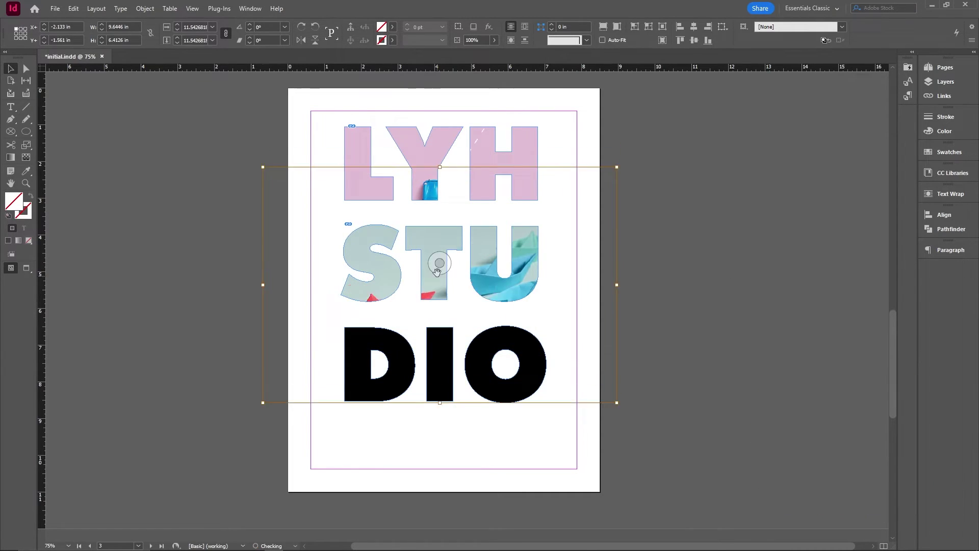
{"action": "left_click_drag", "start_coordinate": [437, 270], "coordinate": [439, 275]}
{"action": "left_click", "coordinate": [651, 228]}
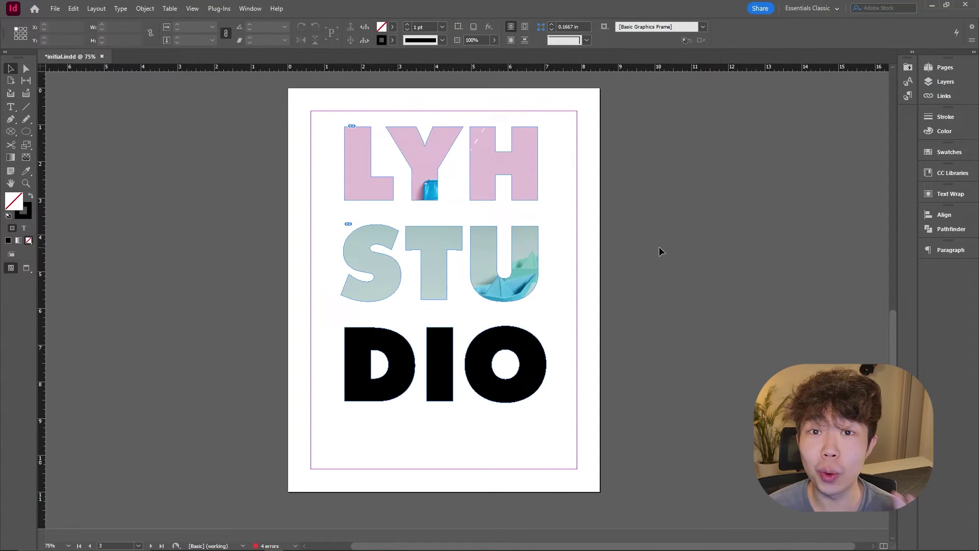
Draw a rectangle frame across the lower page, covering the DIO letters
{"action": "left_click", "coordinate": [26, 133]}
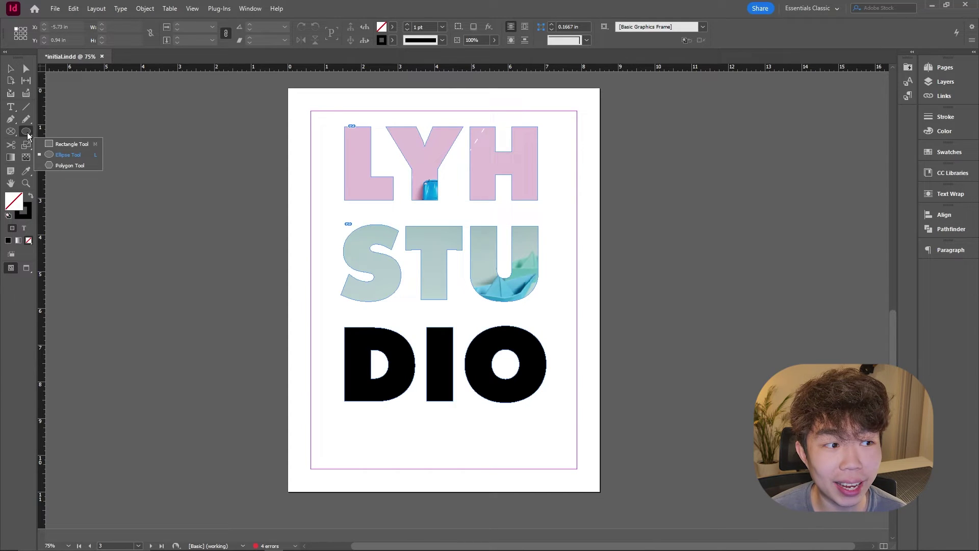
{"action": "left_click", "coordinate": [57, 145]}
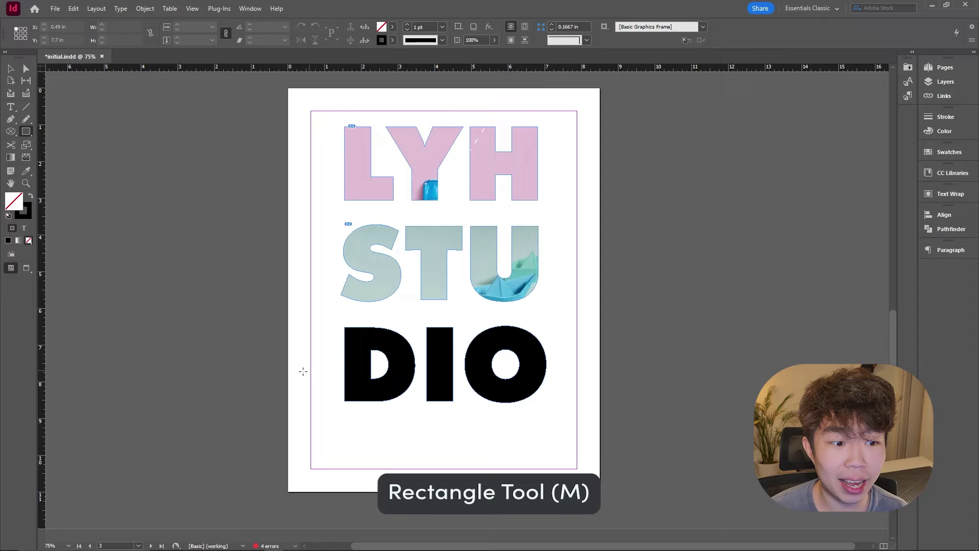
{"action": "left_click_drag", "start_coordinate": [288, 367], "coordinate": [601, 495]}
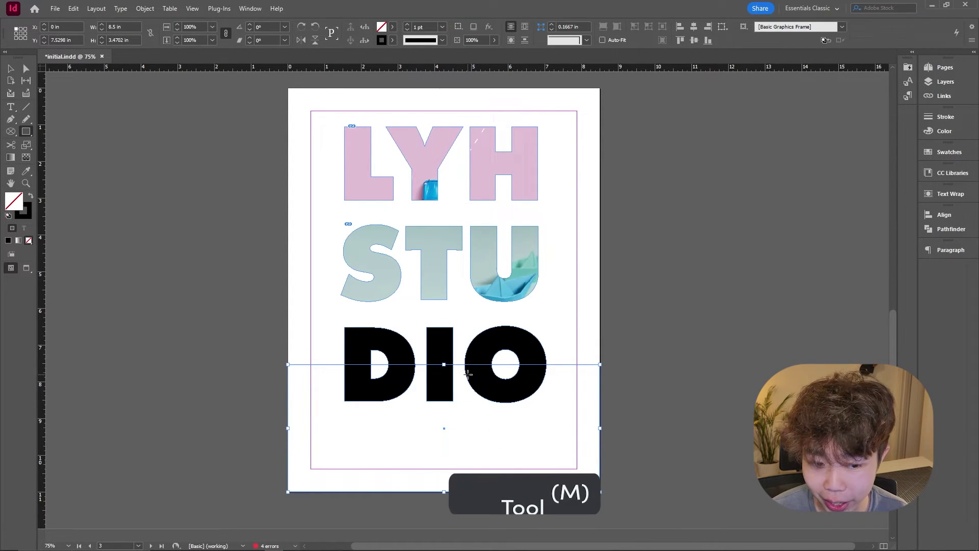
Select the DIO letters with the rectangle and open the Pathfinder panel
{"action": "key", "text": "v"}
{"action": "left_click_drag", "start_coordinate": [630, 406], "coordinate": [540, 340]}
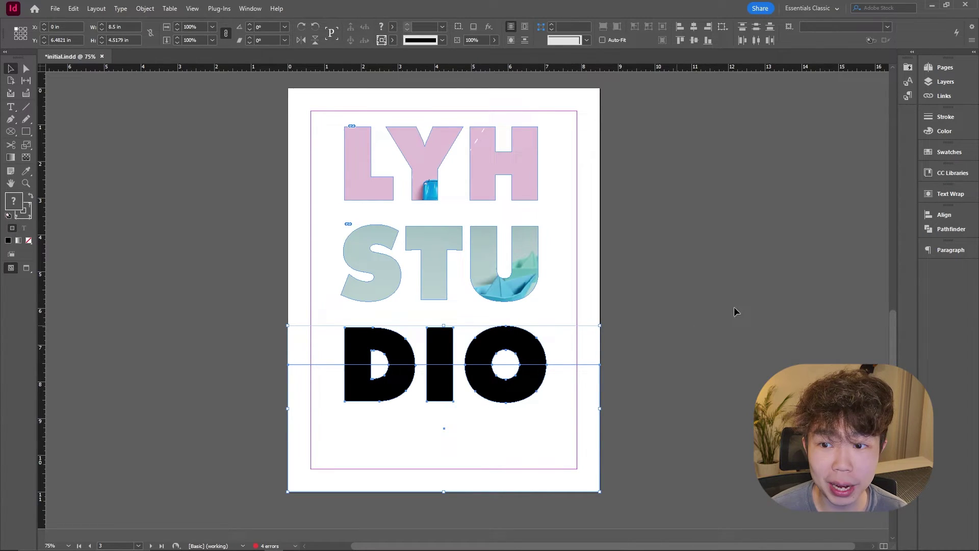
{"action": "left_click", "coordinate": [949, 233]}
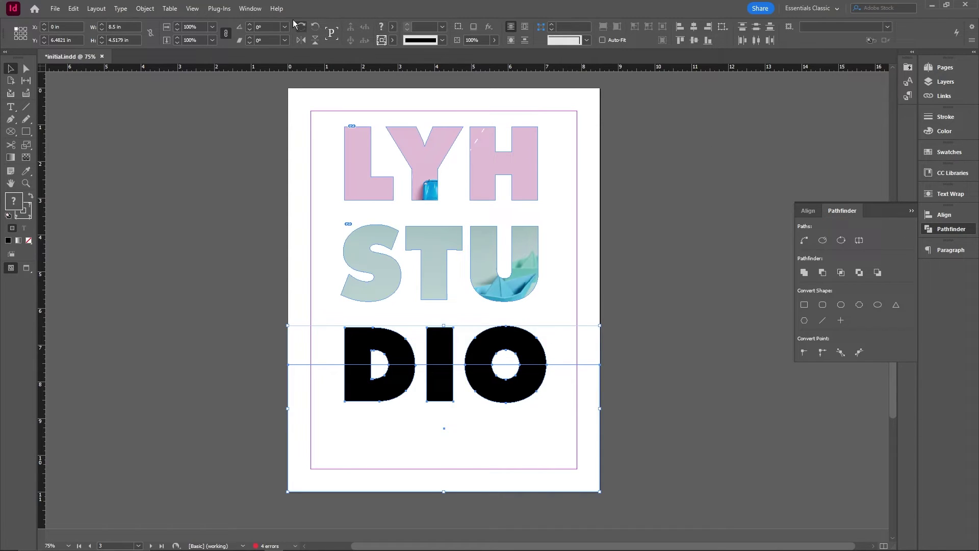
{"action": "left_click", "coordinate": [250, 8]}
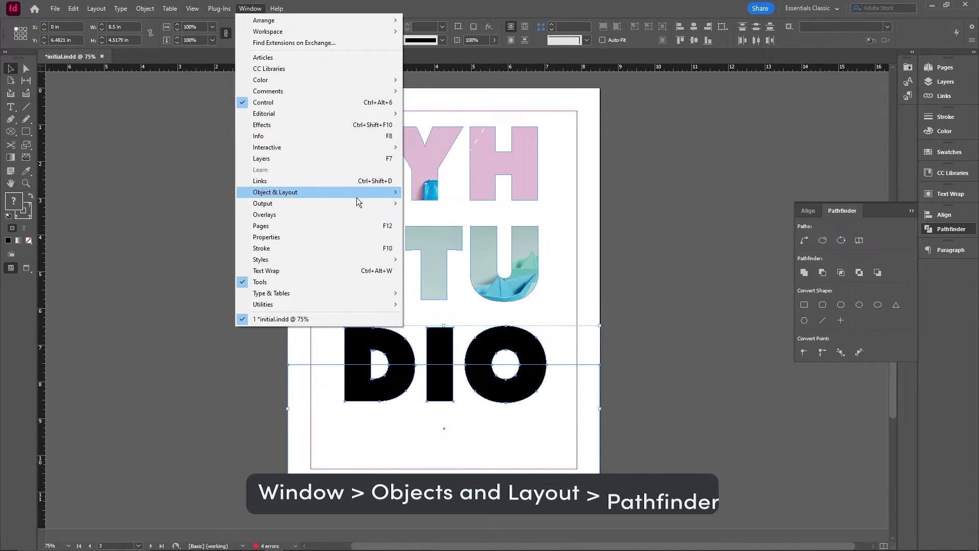
{"action": "mouse_move", "coordinate": [357, 198]}
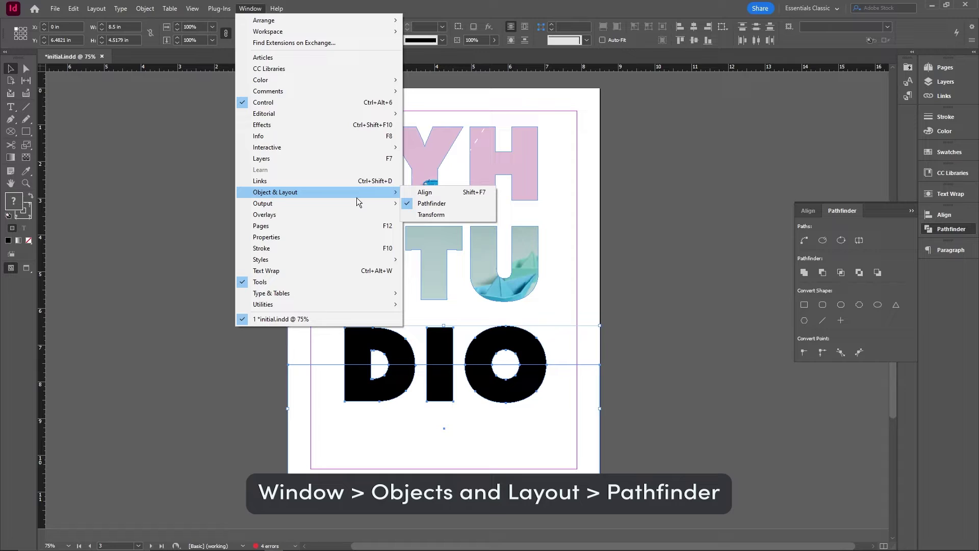
{"action": "left_click", "coordinate": [455, 207]}
{"action": "left_click", "coordinate": [652, 252]}
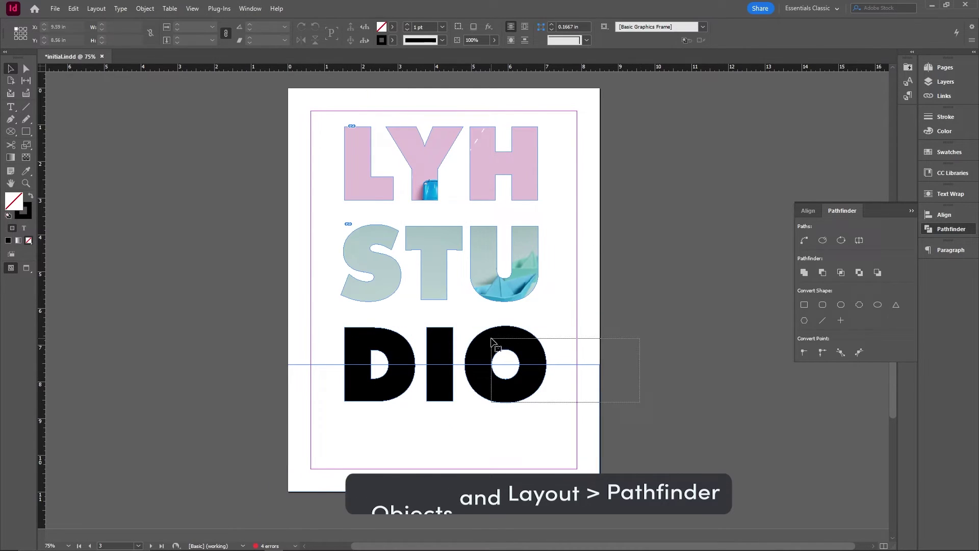
Cut the DIO letters out of the rectangle with Pathfinder Exclude Overlap
{"action": "left_click_drag", "start_coordinate": [492, 341], "coordinate": [492, 343]}
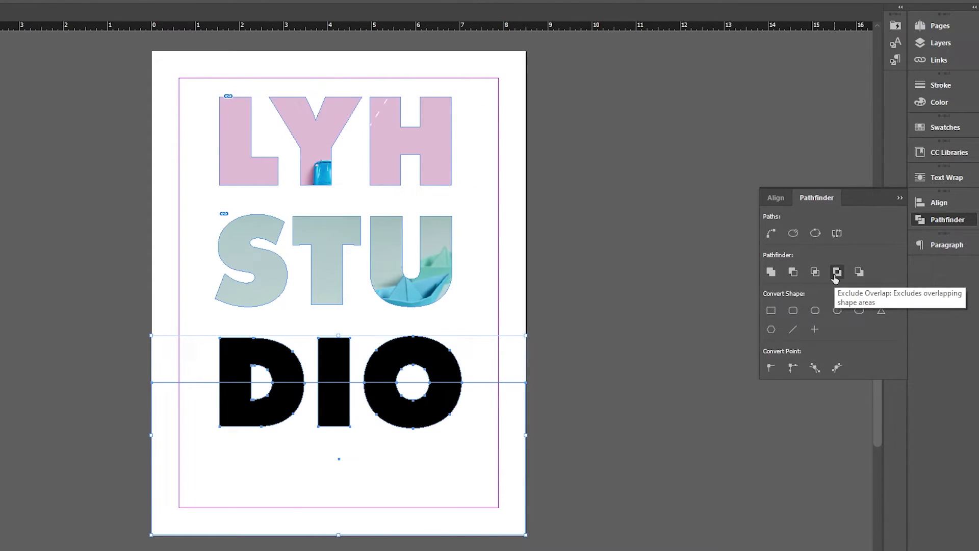
{"action": "left_click", "coordinate": [836, 272]}
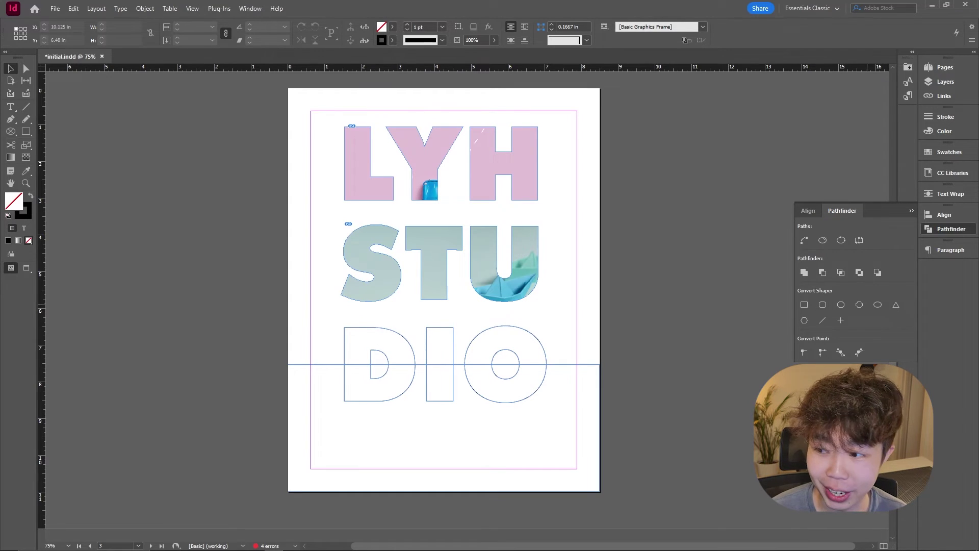
{"action": "left_click_drag", "start_coordinate": [603, 404], "coordinate": [489, 338]}
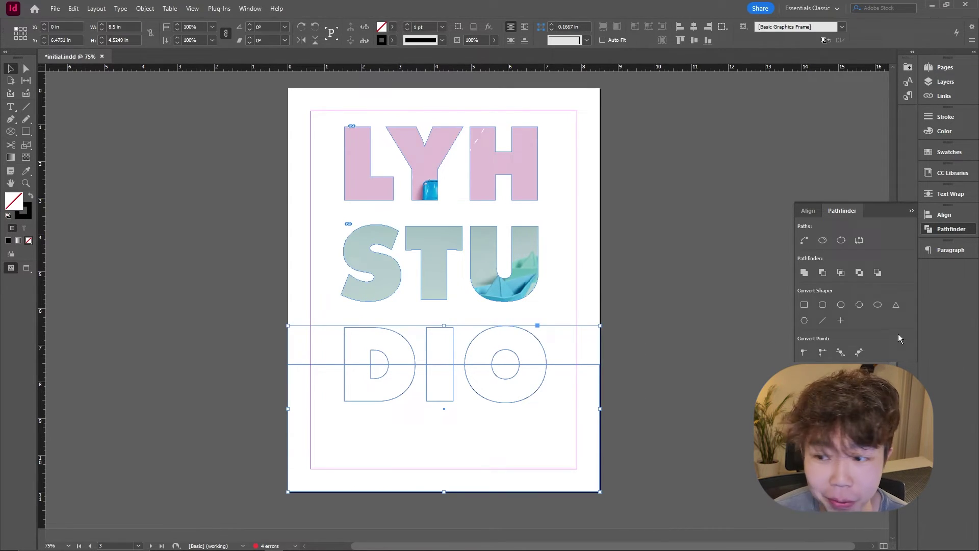
Place the room photo into the combined shape and fill the frame proportionally
{"action": "left_click", "coordinate": [442, 356]}
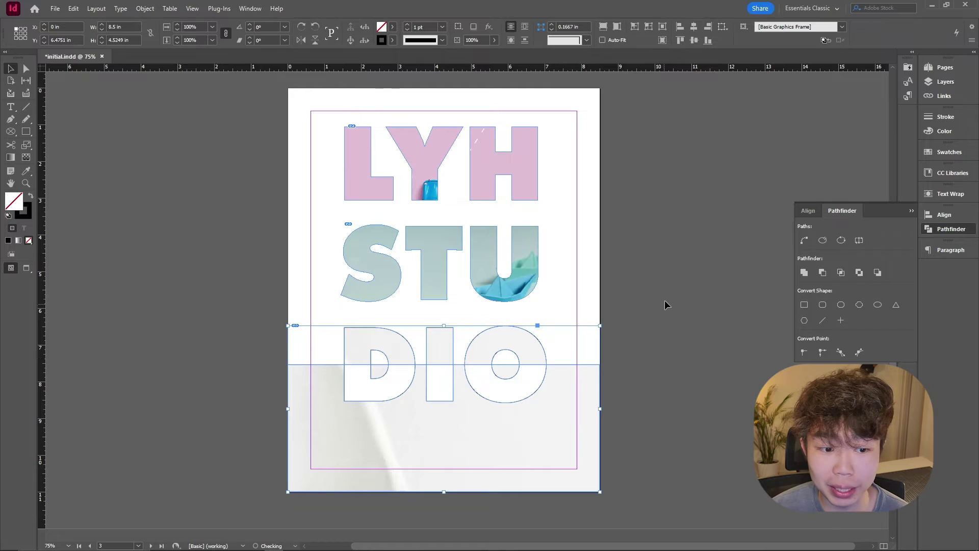
{"action": "right_click", "coordinate": [562, 383]}
{"action": "mouse_move", "coordinate": [669, 193]}
{"action": "left_click", "coordinate": [743, 193]}
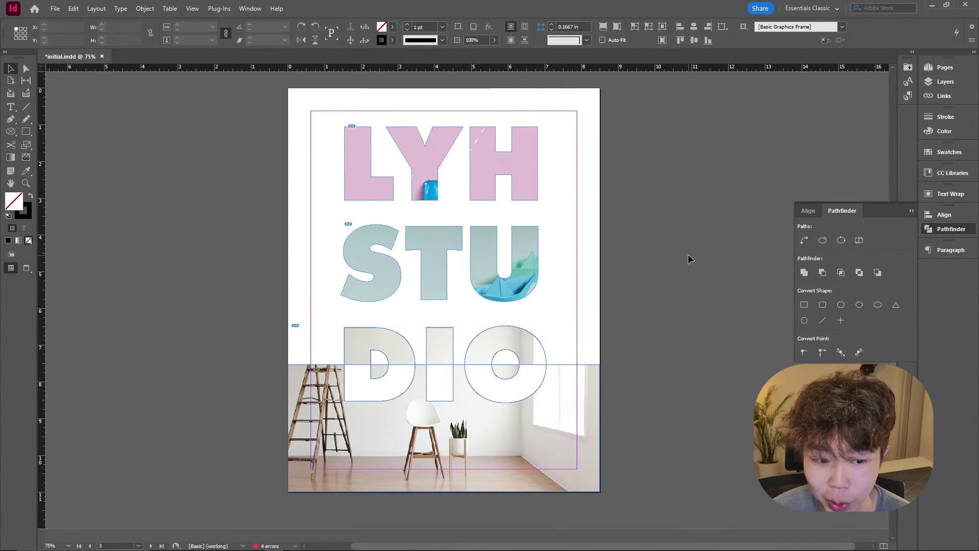
{"action": "key", "text": "w"}
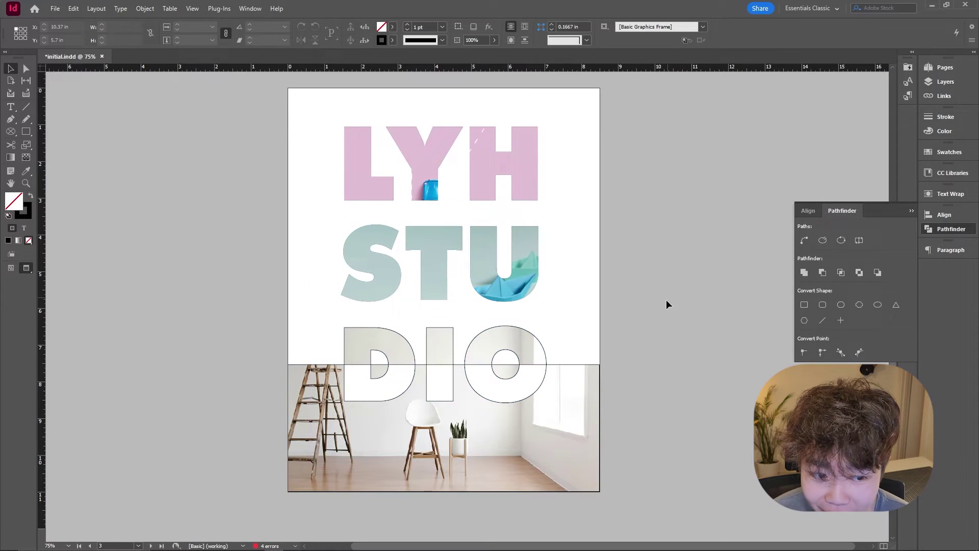
Set the combined DIO frame's stroke to [None]
{"action": "left_click", "coordinate": [566, 419]}
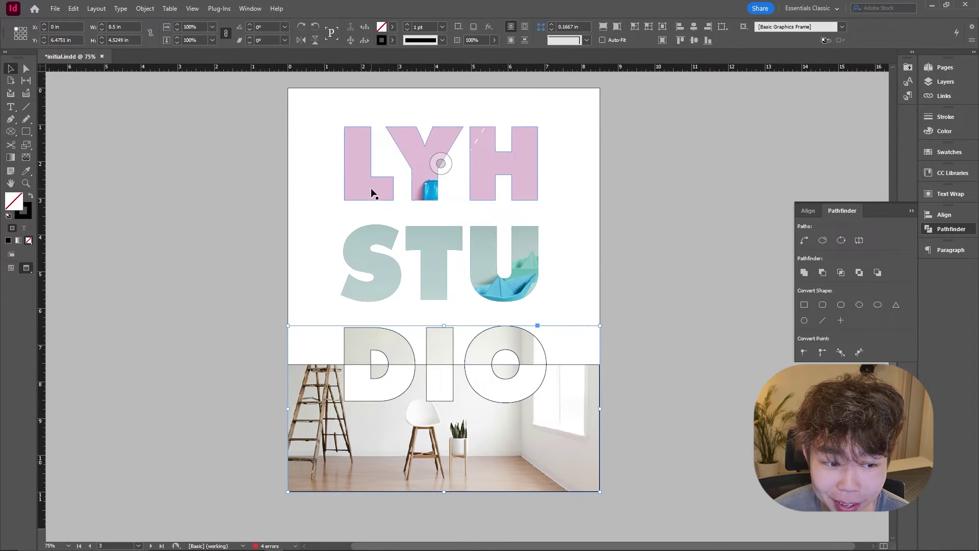
{"action": "left_click", "coordinate": [392, 40]}
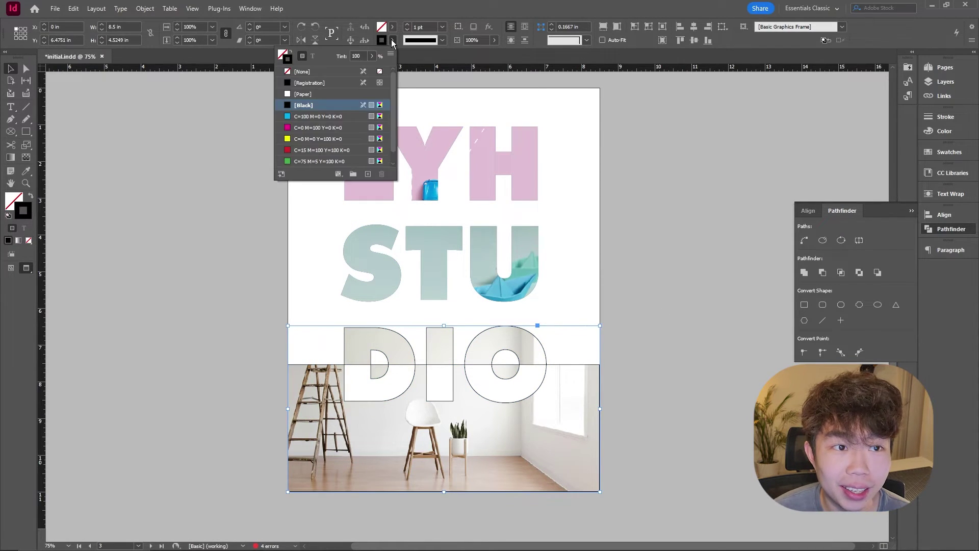
{"action": "left_click", "coordinate": [303, 72]}
{"action": "left_click", "coordinate": [649, 227]}
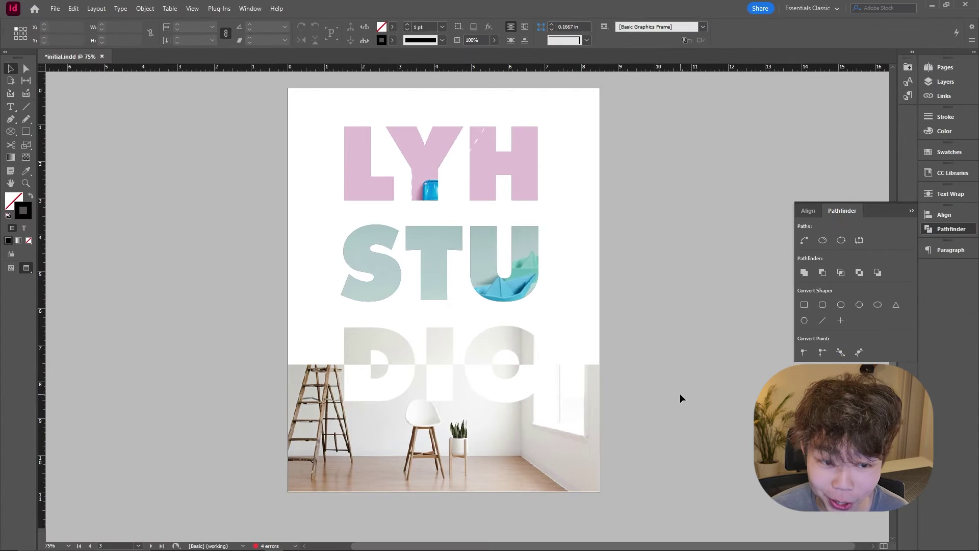
Draw a black, stroke-free rectangle over the upper page and send it behind the LYH STUDIO lettering
{"action": "left_click", "coordinate": [26, 132]}
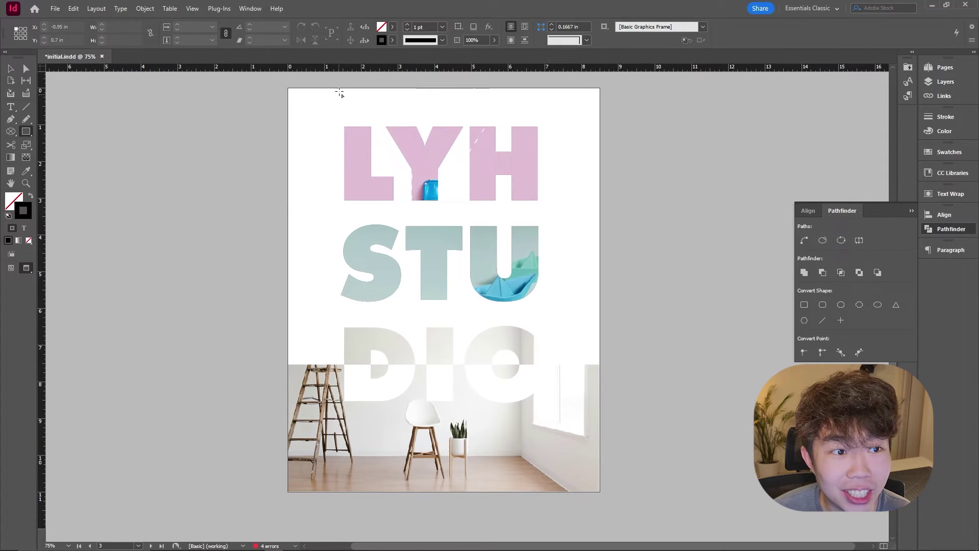
{"action": "left_click_drag", "start_coordinate": [288, 89], "coordinate": [600, 406]}
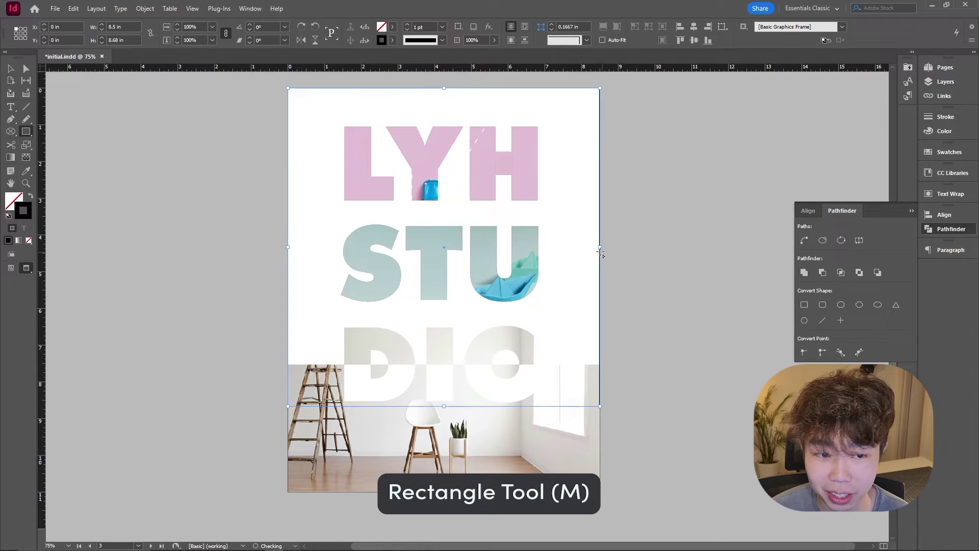
{"action": "left_click", "coordinate": [30, 197]}
{"action": "left_click", "coordinate": [30, 198]}
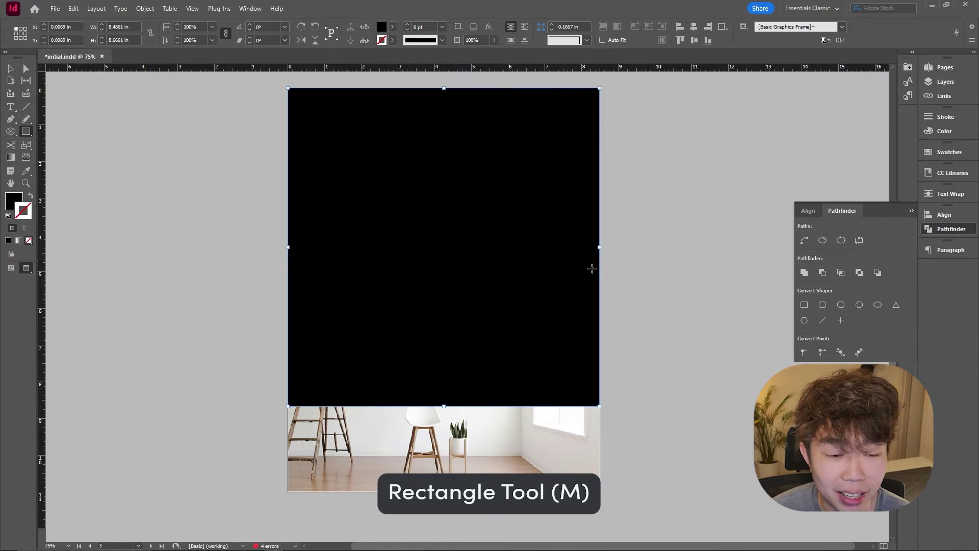
{"action": "right_click", "coordinate": [586, 228]}
{"action": "mouse_move", "coordinate": [616, 322]}
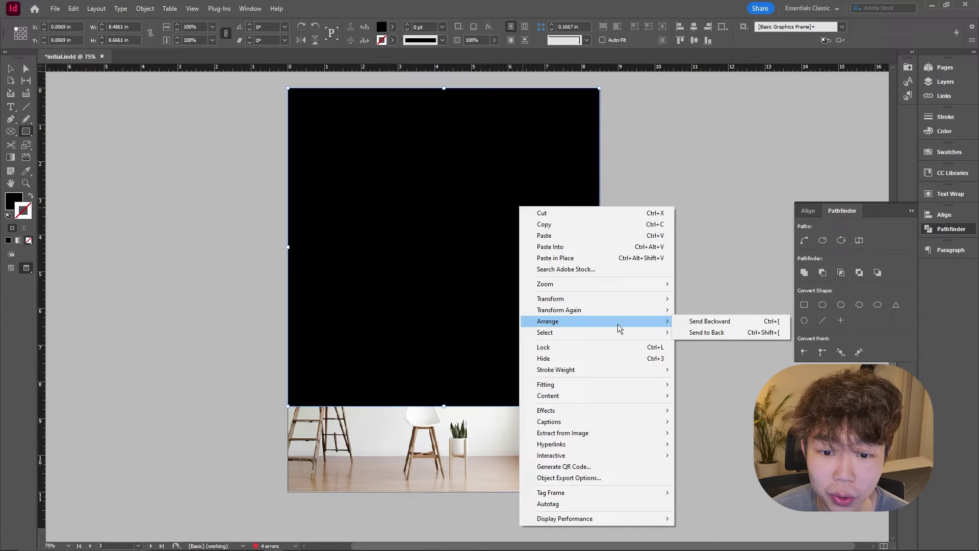
{"action": "left_click", "coordinate": [709, 322]}
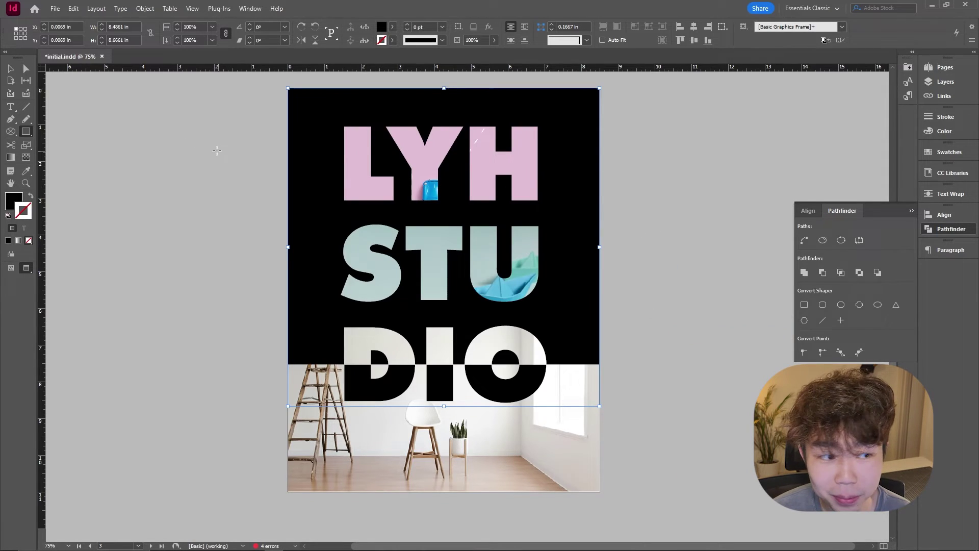
{"action": "left_click", "coordinate": [11, 68]}
{"action": "left_click", "coordinate": [204, 240]}
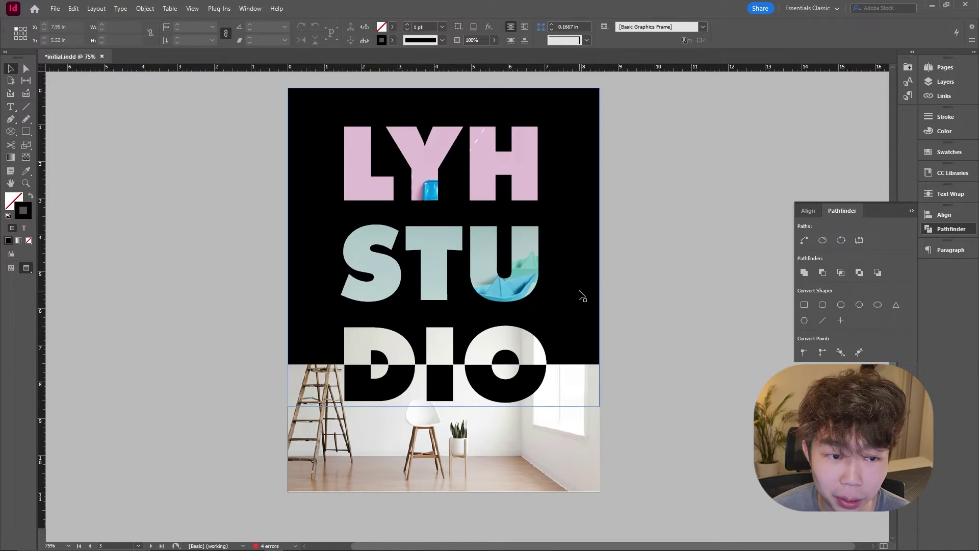
{"action": "left_click", "coordinate": [642, 192]}
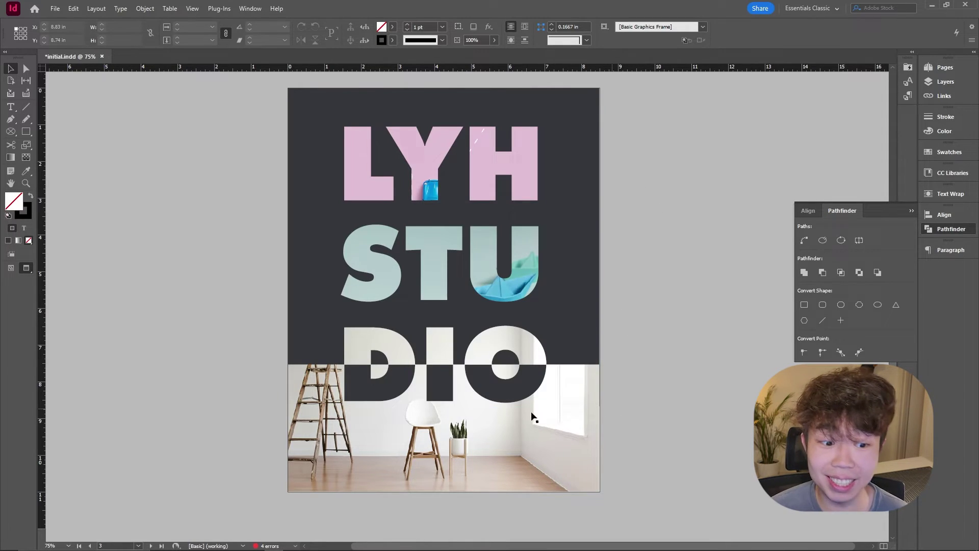
Enlarge the room photo inside its frame at the bottom
{"action": "left_click", "coordinate": [444, 420]}
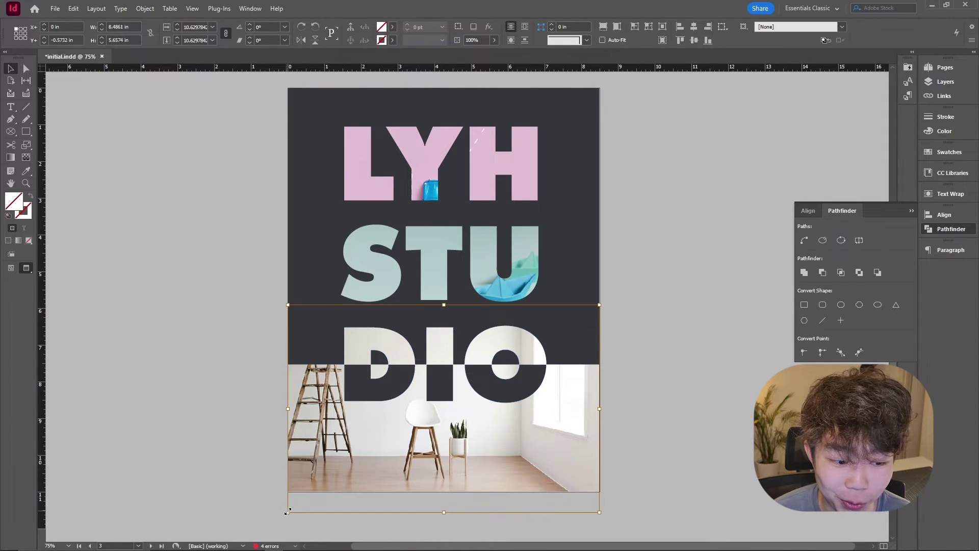
{"action": "left_click_drag", "start_coordinate": [287, 511], "coordinate": [224, 541]}
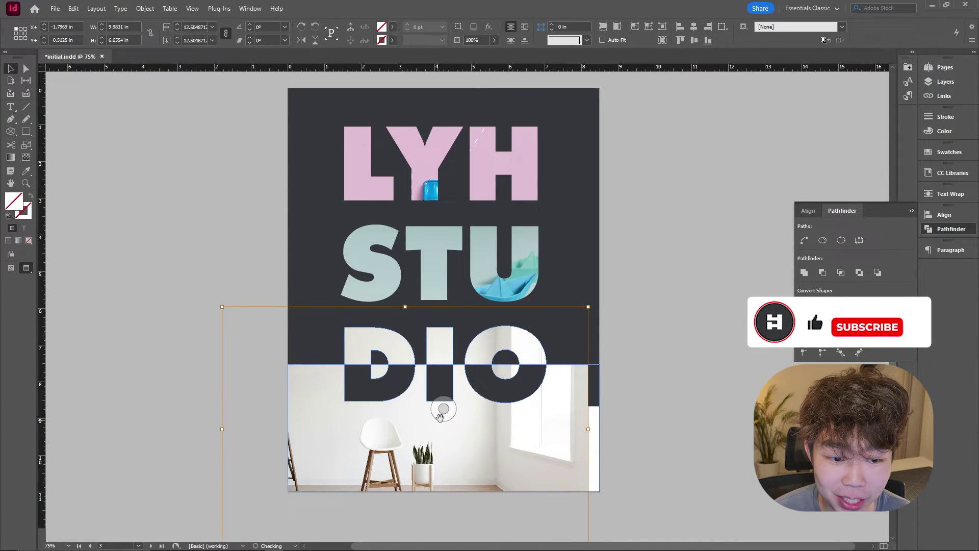
{"action": "left_click", "coordinate": [610, 383]}
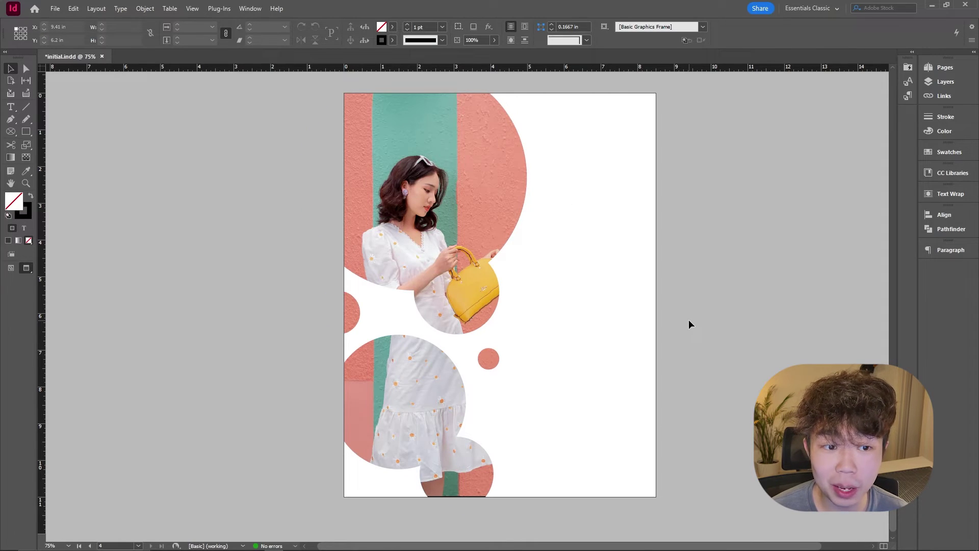
Go to the blank page 5 with Shift+Page Down
{"action": "key", "text": "shift+Page_Down"}
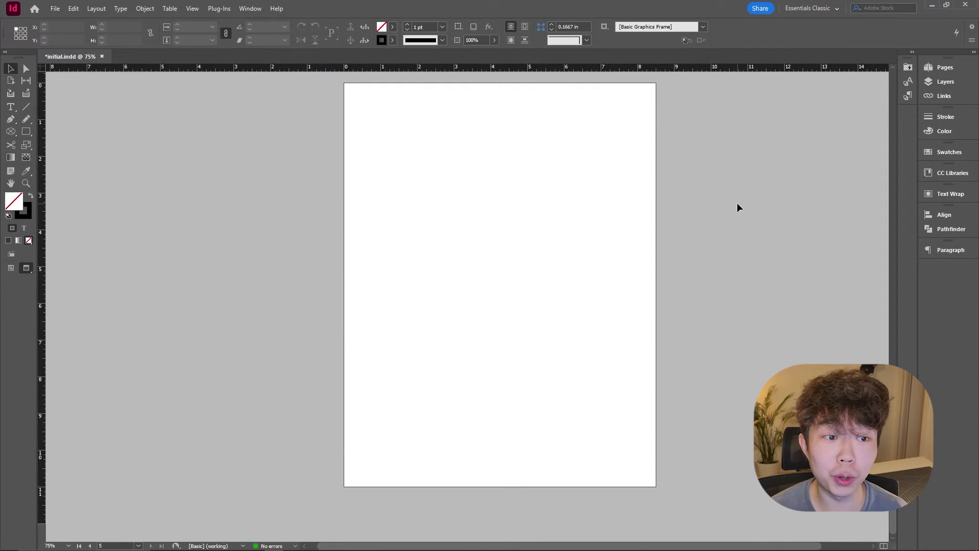
Draw a large circle off the top-left corner and six more circles of varied sizes below it
{"action": "left_click_drag", "start_coordinate": [29, 133], "coordinate": [56, 153]}
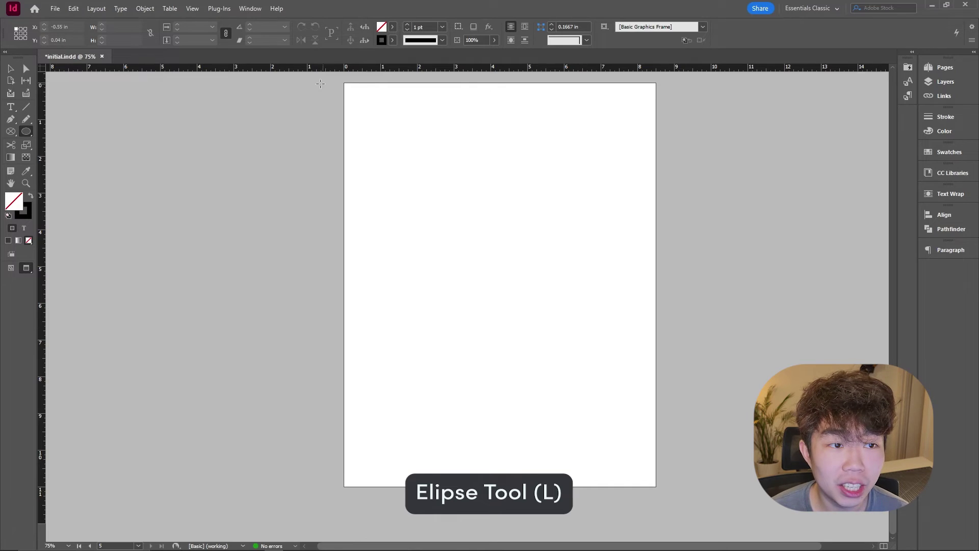
{"action": "left_click_drag", "start_coordinate": [320, 83], "coordinate": [531, 257]}
{"action": "key", "text": "v"}
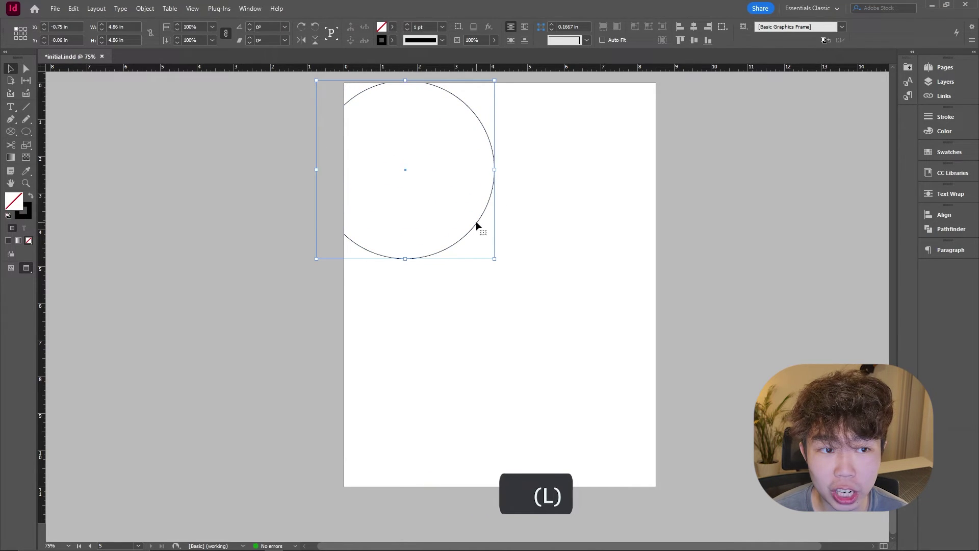
{"action": "left_click_drag", "start_coordinate": [476, 221], "coordinate": [471, 198]}
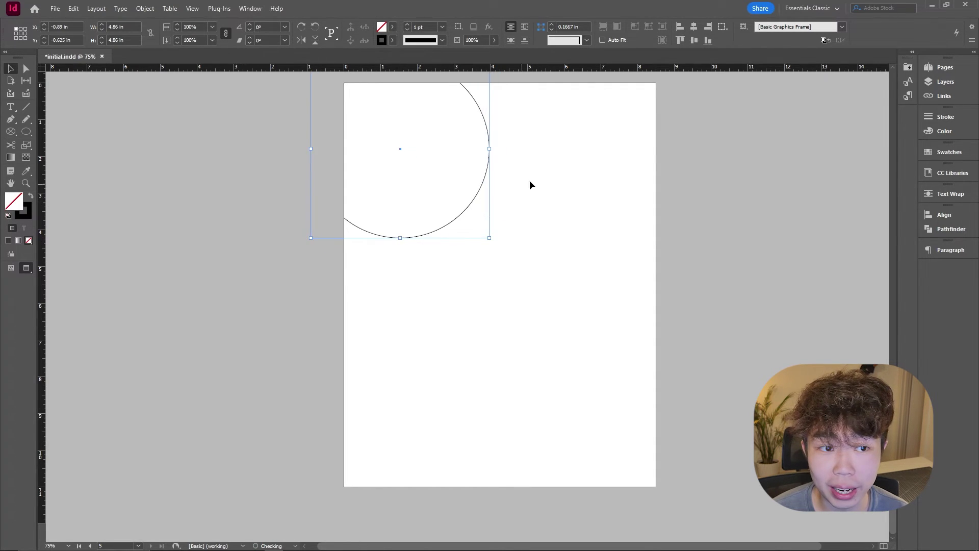
{"action": "left_click", "coordinate": [529, 185]}
{"action": "left_click_drag", "start_coordinate": [402, 202], "coordinate": [578, 329]}
{"action": "left_click_drag", "start_coordinate": [304, 280], "coordinate": [579, 442]}
{"action": "mouse_move", "coordinate": [469, 403]}
{"action": "left_mouse_down"}
{"action": "mouse_move", "coordinate": [518, 446]}
{"action": "mouse_move", "coordinate": [587, 479]}
{"action": "left_mouse_up"}
{"action": "left_click_drag", "start_coordinate": [489, 364], "coordinate": [511, 385]}
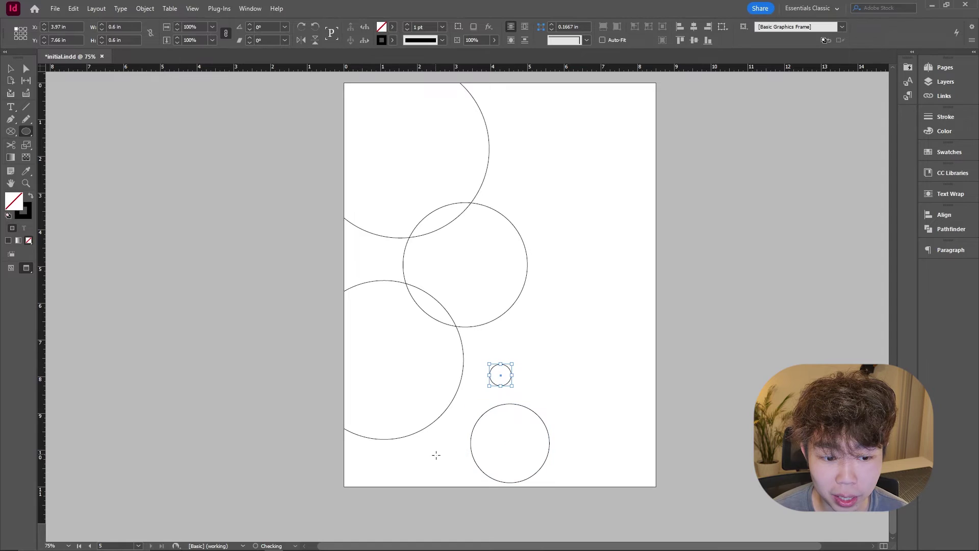
{"action": "left_click_drag", "start_coordinate": [402, 450], "coordinate": [436, 484]}
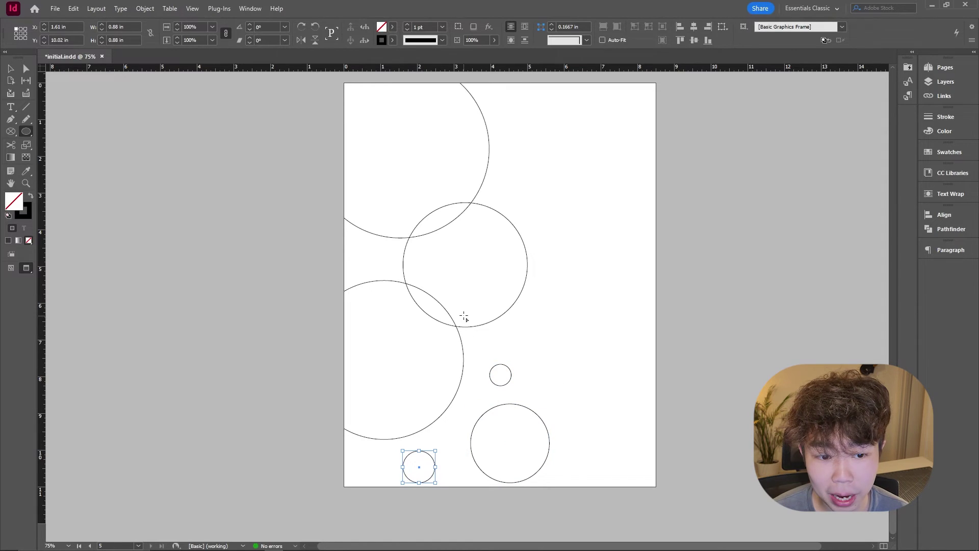
{"action": "mouse_move", "coordinate": [464, 316]}
{"action": "left_mouse_down"}
{"action": "mouse_move", "coordinate": [508, 360]}
{"action": "mouse_move", "coordinate": [491, 349]}
{"action": "left_mouse_up"}
Add a few tiny and small circles near the top and left edge, then select all circles
{"action": "key", "text": "v"}
{"action": "left_click", "coordinate": [552, 339]}
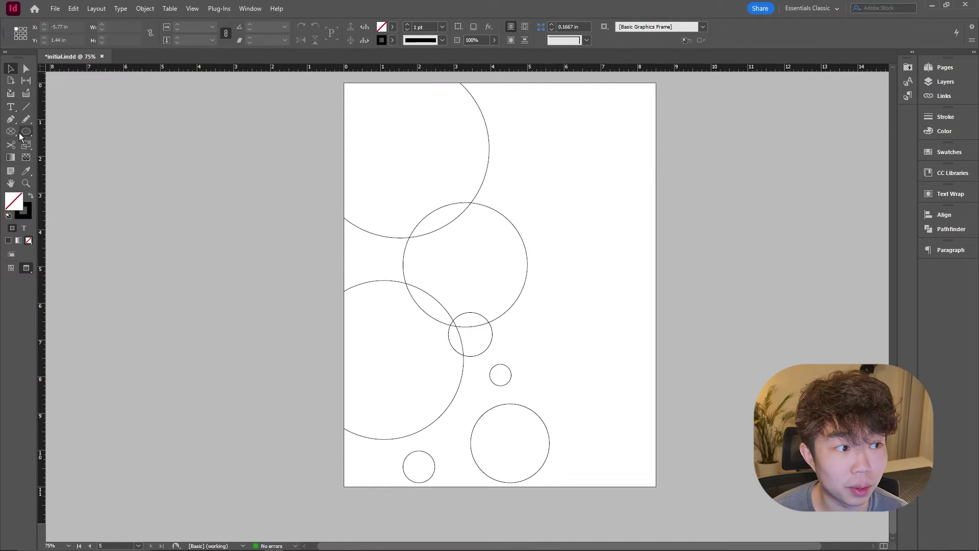
{"action": "left_click_drag", "start_coordinate": [499, 180], "coordinate": [510, 191]}
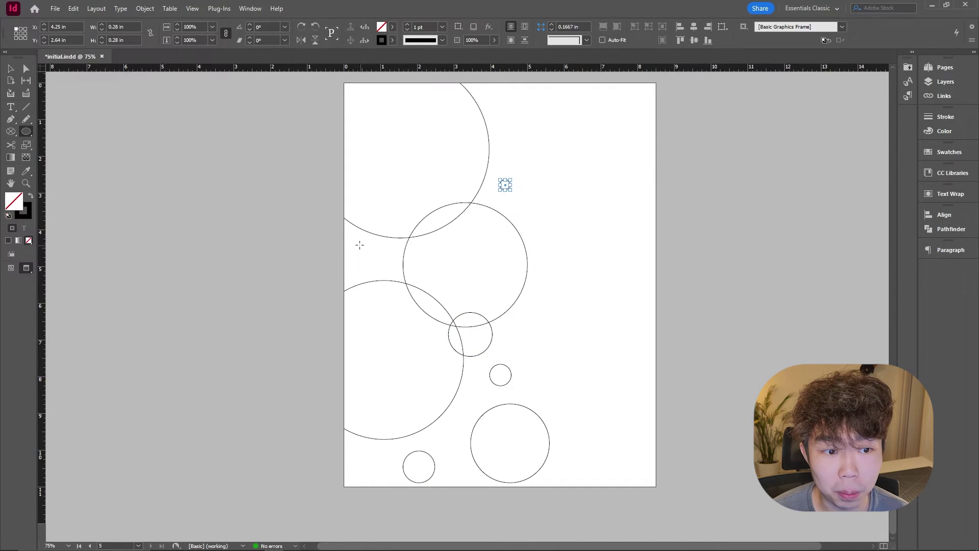
{"action": "mouse_move", "coordinate": [359, 246]}
{"action": "left_mouse_down"}
{"action": "mouse_move", "coordinate": [386, 272]}
{"action": "mouse_move", "coordinate": [399, 251]}
{"action": "left_mouse_up"}
{"action": "key", "text": "v"}
{"action": "left_click", "coordinate": [589, 214]}
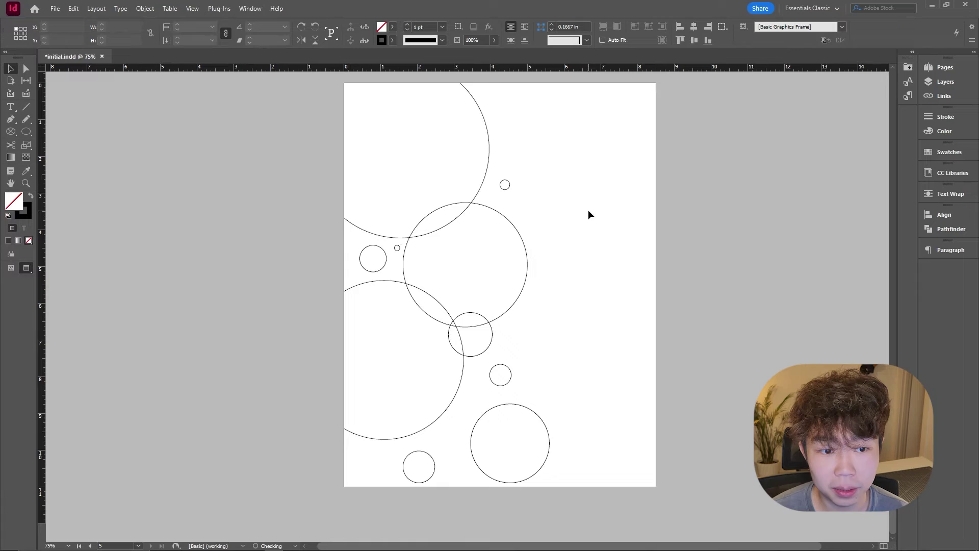
{"action": "left_click_drag", "start_coordinate": [559, 469], "coordinate": [302, 72]}
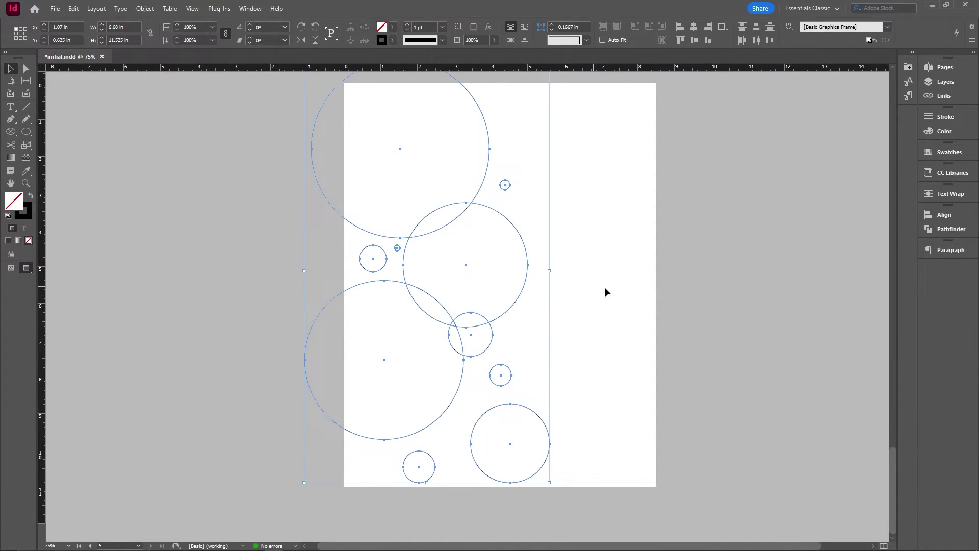
Merge all the circles into one shape with Pathfinder Add
{"action": "left_click", "coordinate": [941, 233]}
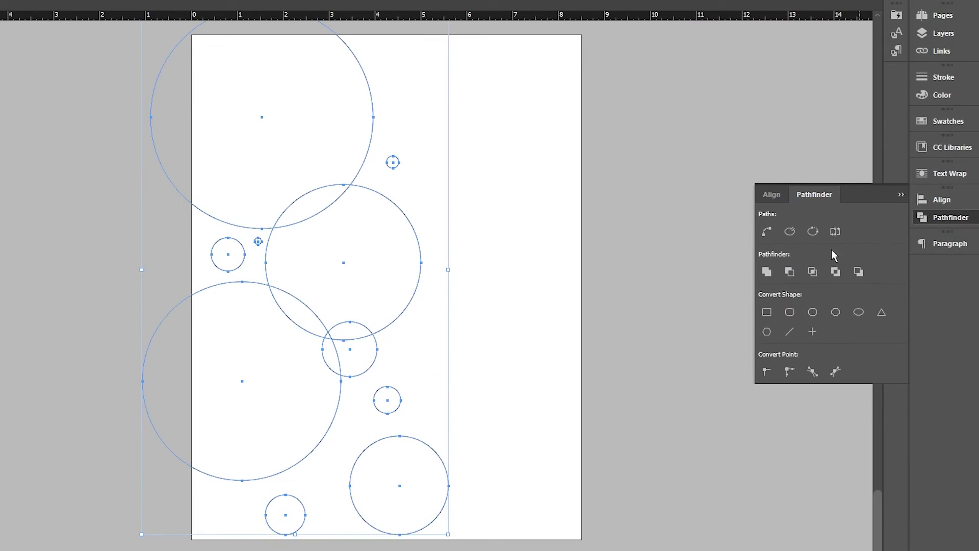
{"action": "left_click", "coordinate": [767, 272]}
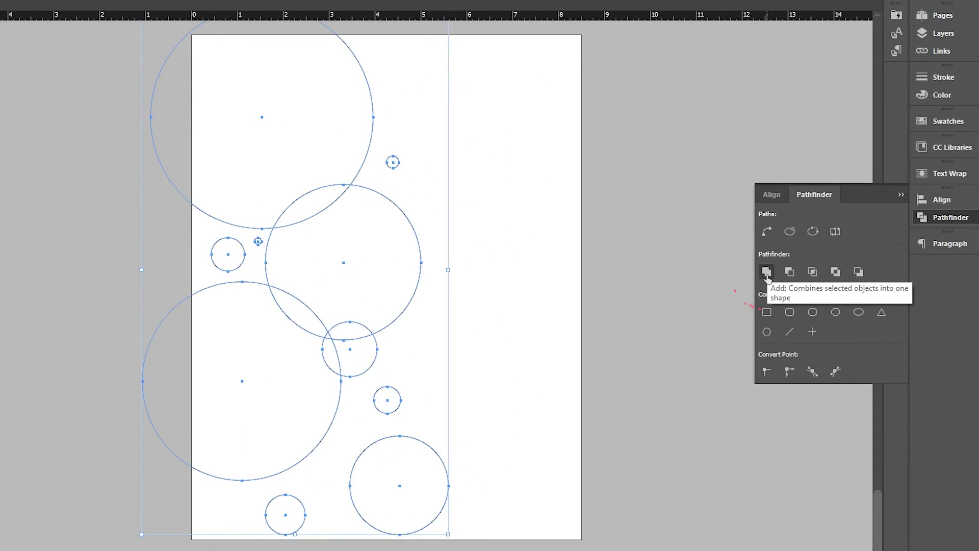
{"action": "left_click", "coordinate": [592, 262]}
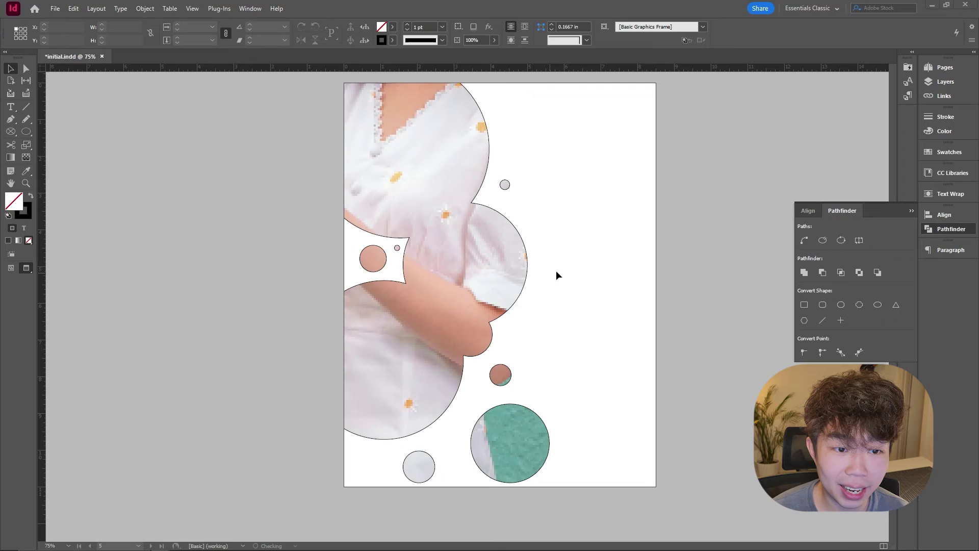
Fit the fashion photo proportionally in the merged circles and set the stroke to [None]
{"action": "right_click", "coordinate": [486, 267]}
{"action": "mouse_move", "coordinate": [561, 361]}
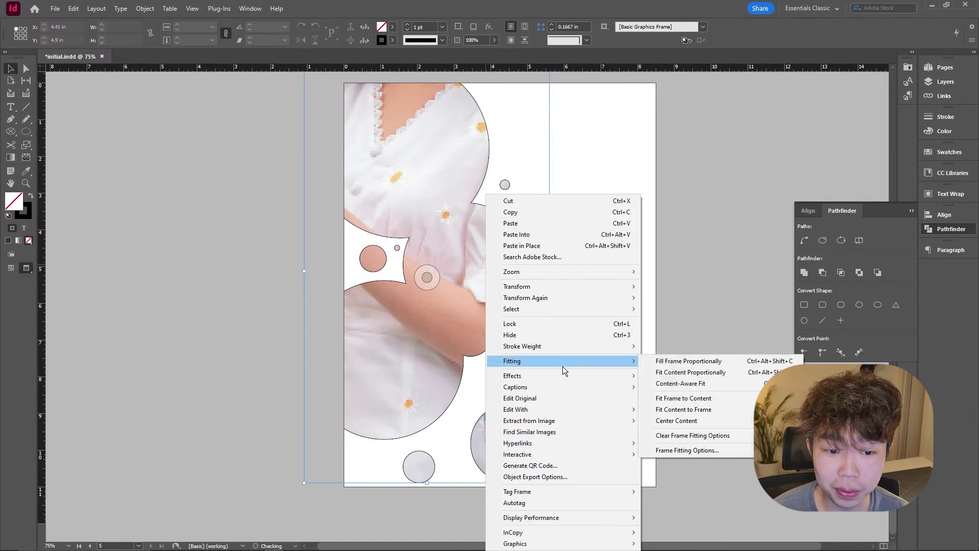
{"action": "left_click", "coordinate": [682, 363]}
{"action": "left_click", "coordinate": [500, 115]}
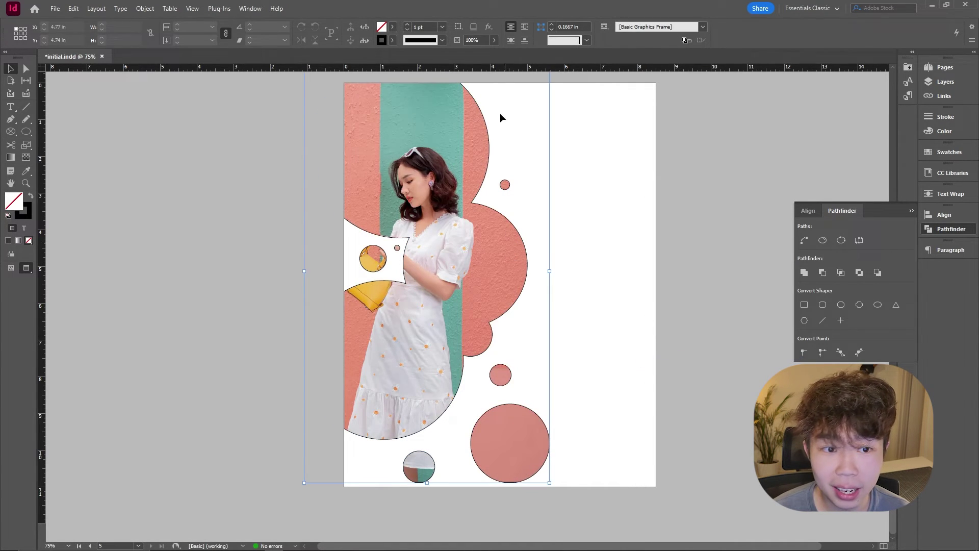
{"action": "left_click", "coordinate": [392, 40]}
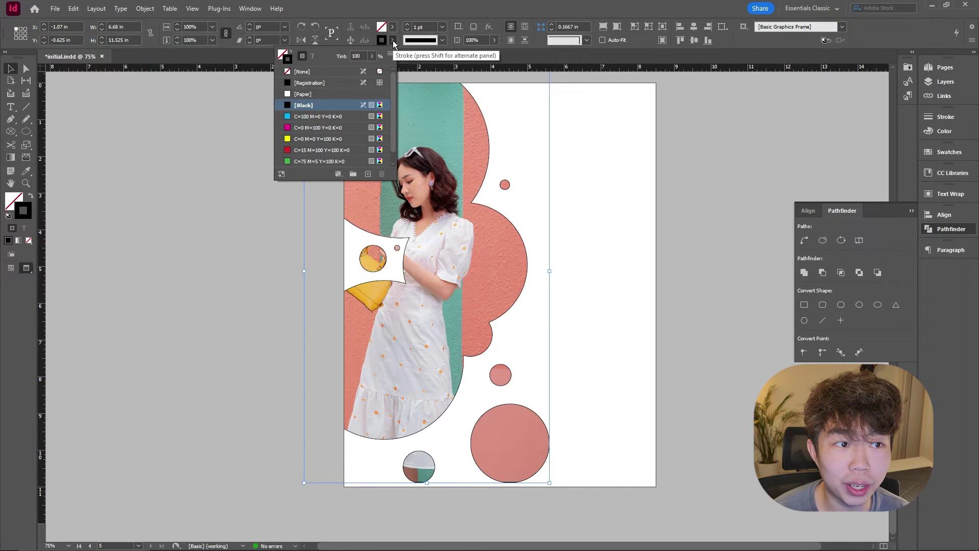
{"action": "left_click", "coordinate": [324, 71]}
{"action": "left_click", "coordinate": [596, 172]}
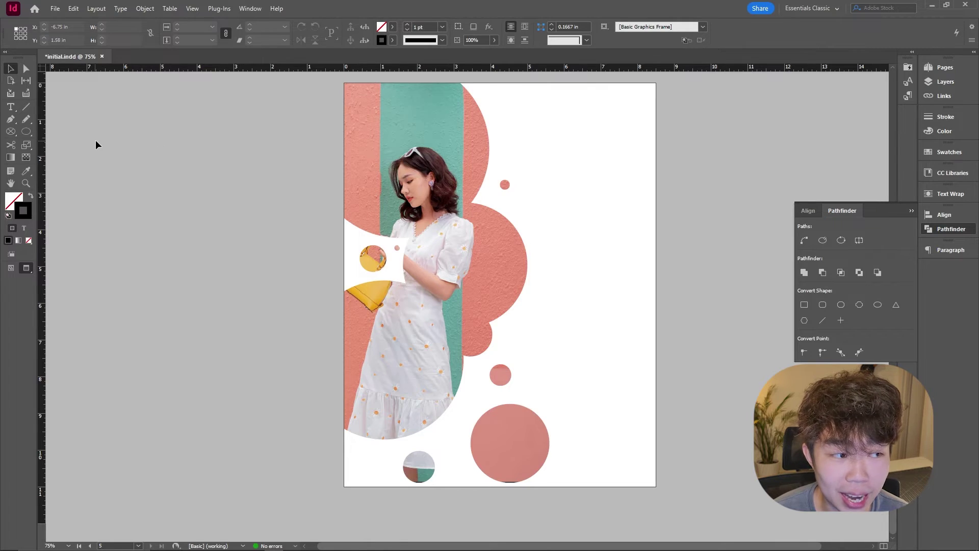
Draw a large circle frame at the page's top right and nudge it into place
{"action": "left_click", "coordinate": [10, 132]}
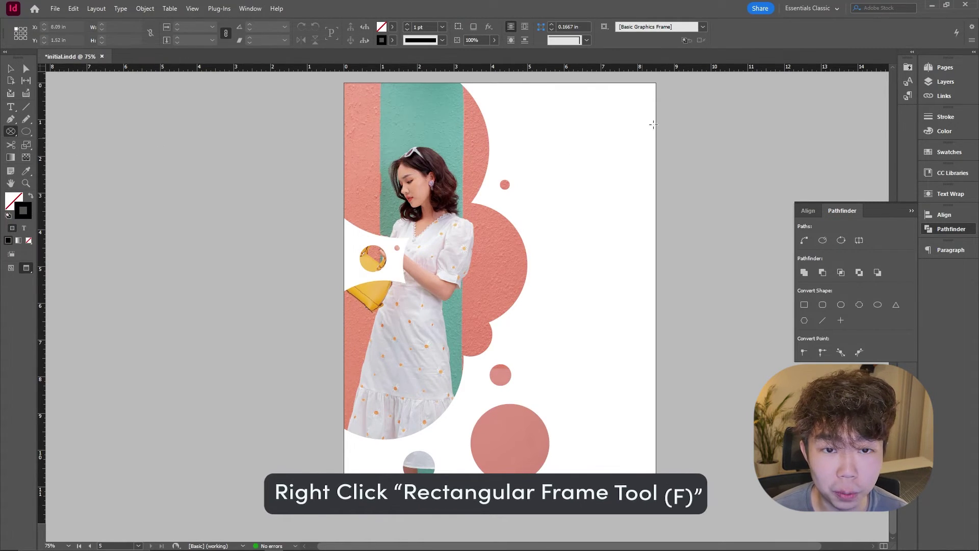
{"action": "left_click_drag", "start_coordinate": [684, 91], "coordinate": [517, 233]}
{"action": "key", "text": "v"}
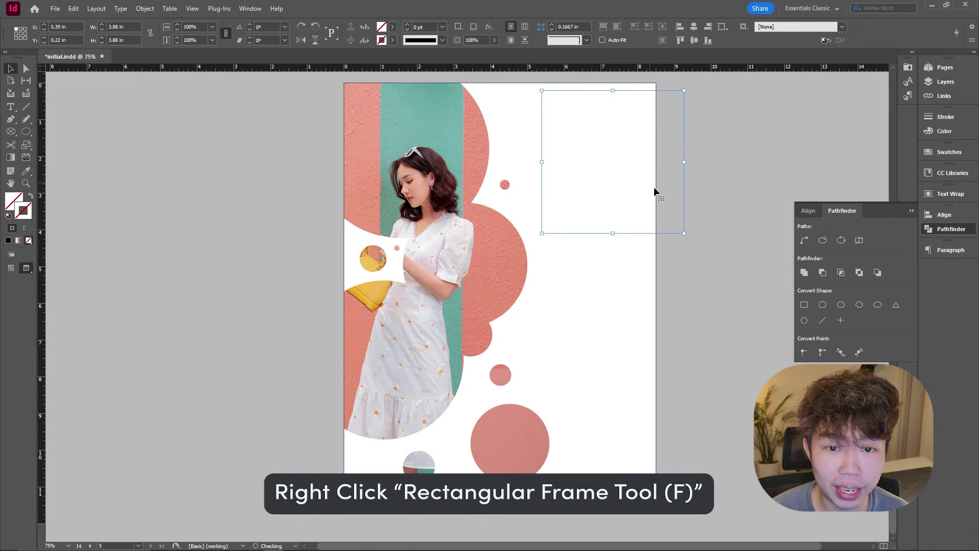
{"action": "key", "text": "w"}
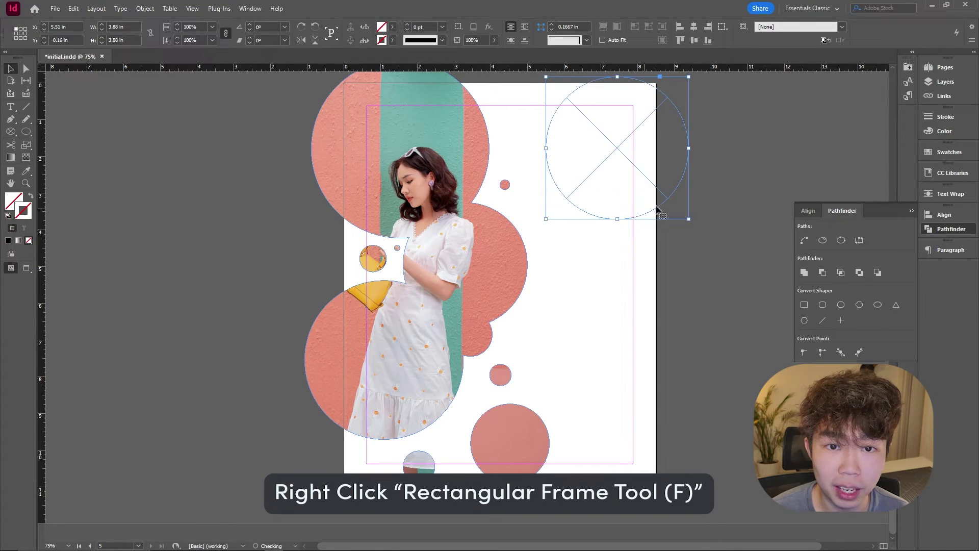
{"action": "left_click", "coordinate": [726, 199]}
{"action": "left_click_drag", "start_coordinate": [655, 192], "coordinate": [659, 188]}
Add smaller circle frames of varying sizes below it down the right side
{"action": "key", "text": "f"}
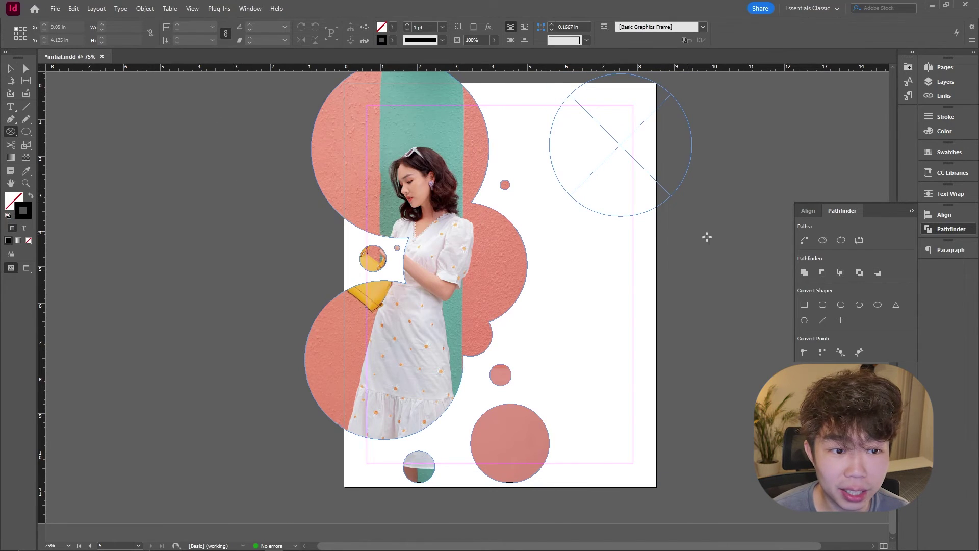
{"action": "left_click_drag", "start_coordinate": [595, 192], "coordinate": [710, 307]}
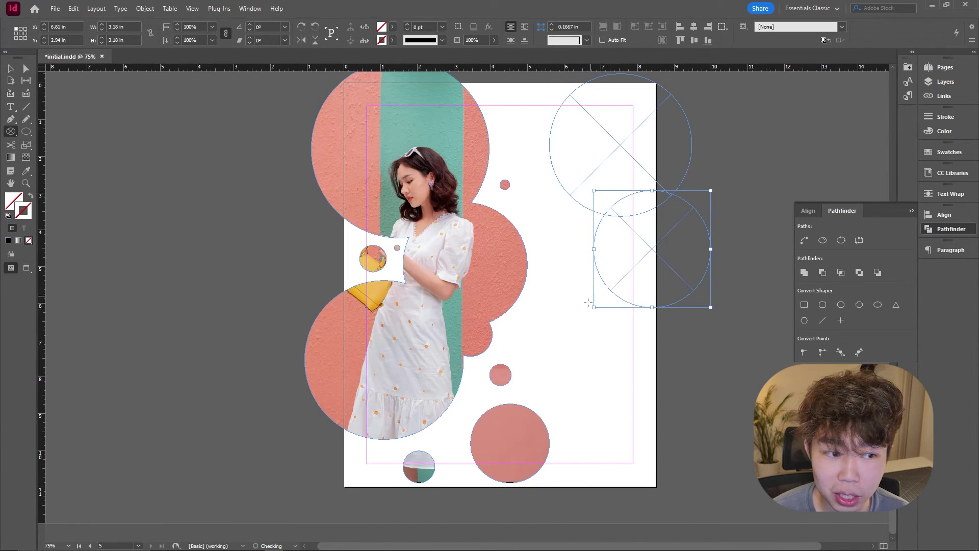
{"action": "mouse_move", "coordinate": [580, 289]}
{"action": "left_mouse_down"}
{"action": "mouse_move", "coordinate": [668, 329]}
{"action": "mouse_move", "coordinate": [637, 345]}
{"action": "mouse_move", "coordinate": [631, 458]}
{"action": "mouse_move", "coordinate": [574, 495]}
{"action": "left_mouse_up"}
{"action": "left_click_drag", "start_coordinate": [560, 316], "coordinate": [583, 339]}
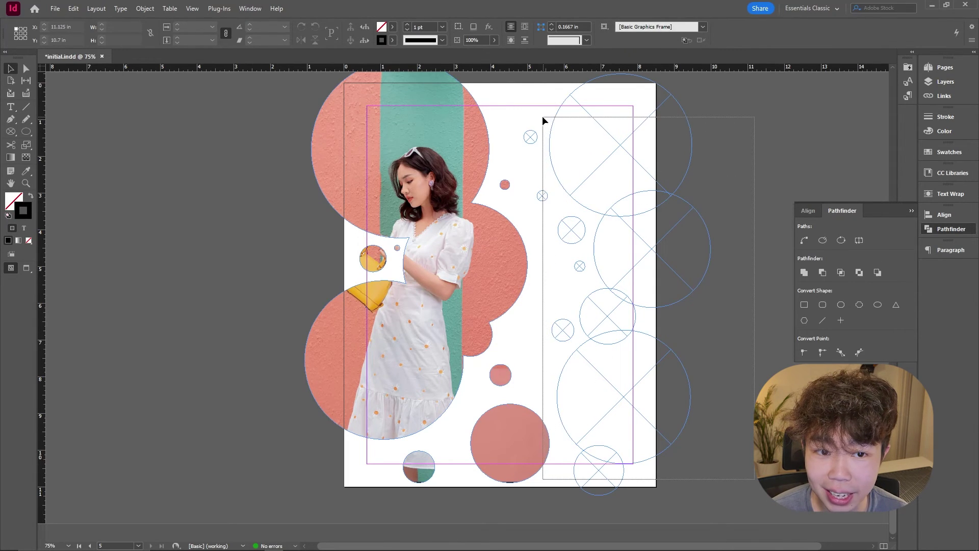
Select the right-hand circle frames and join them via Object > Paths > Make Compound Path
{"action": "key", "text": "ctrl+a"}
{"action": "left_click", "coordinate": [742, 202]}
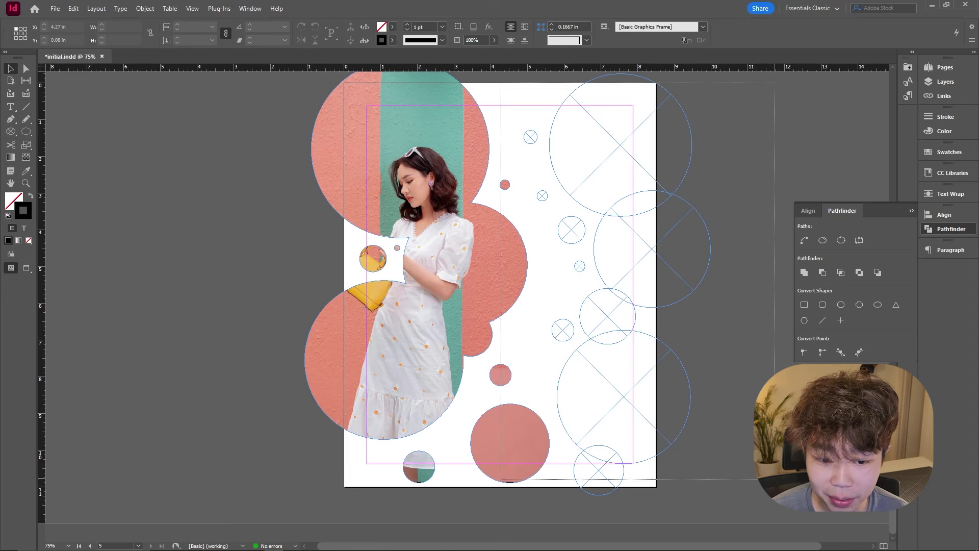
{"action": "left_click", "coordinate": [557, 390]}
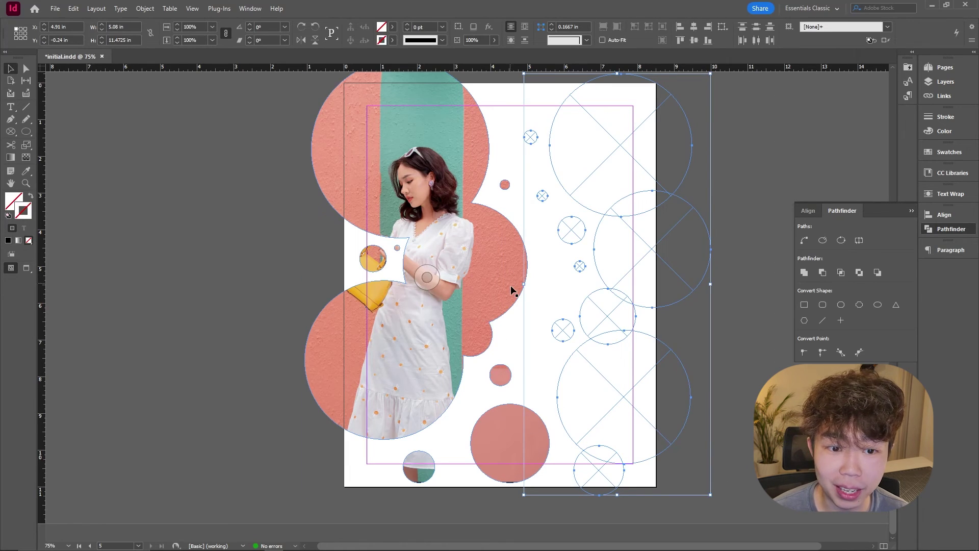
{"action": "left_click", "coordinate": [145, 8]}
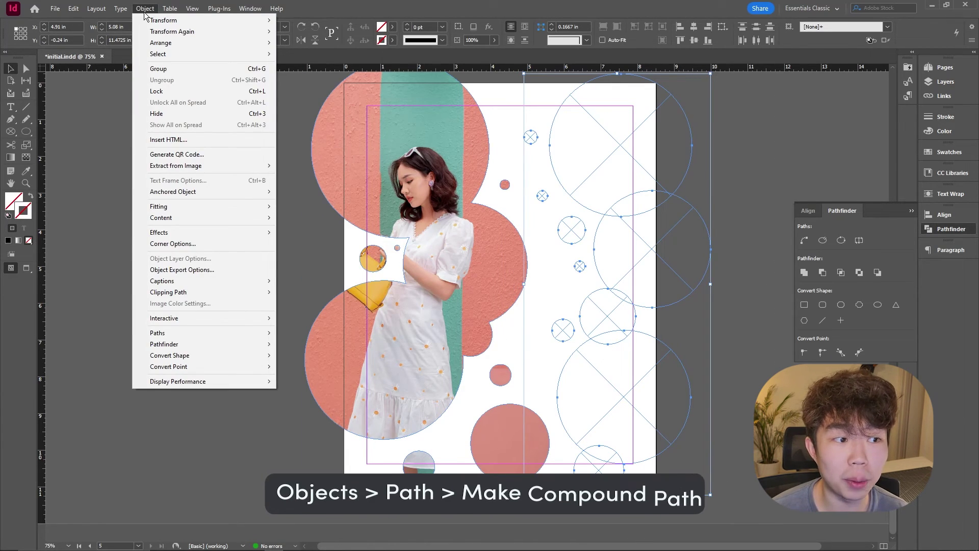
{"action": "mouse_move", "coordinate": [218, 332]}
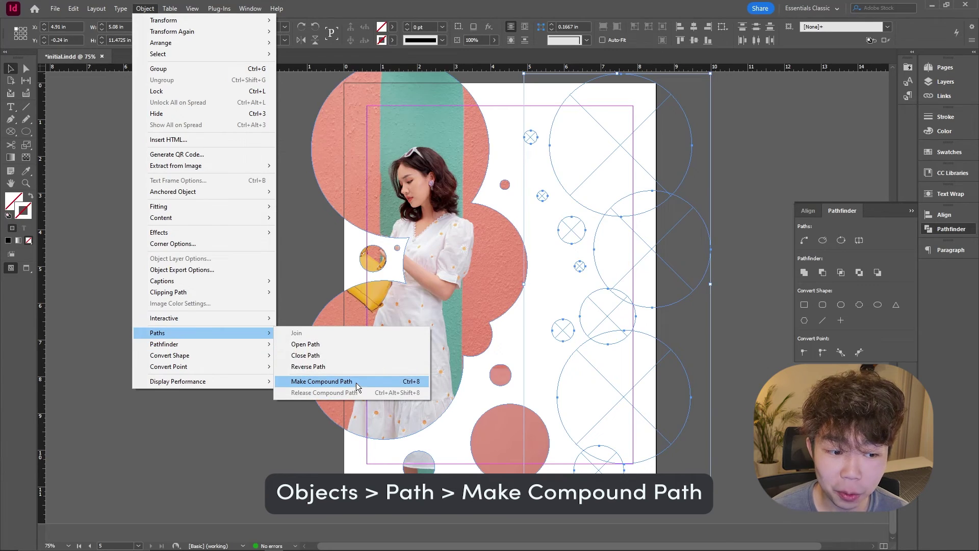
{"action": "left_click", "coordinate": [392, 381]}
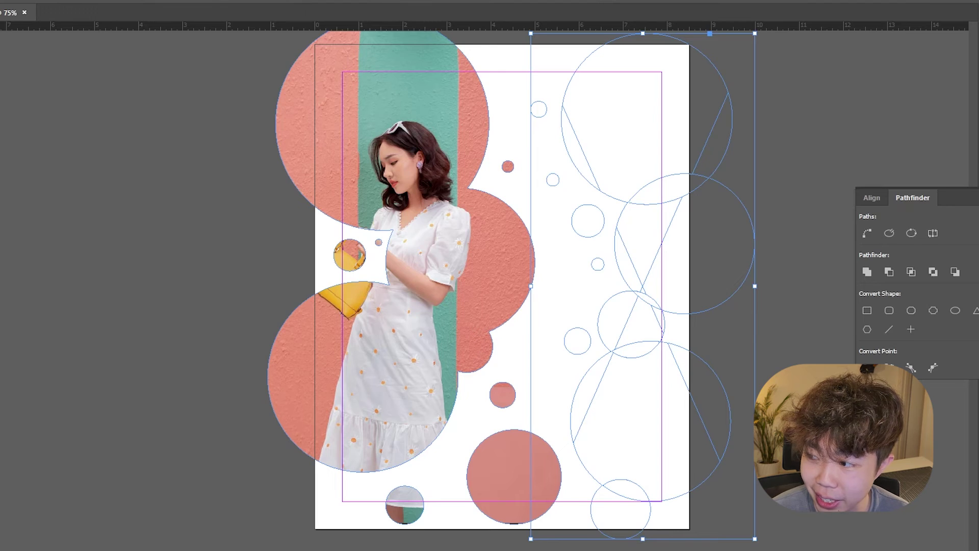
Paste the fashion photo into the compound circles, fit it, preview, and nudge the cluster up-left
{"action": "key", "text": "ctrl+alt+v"}
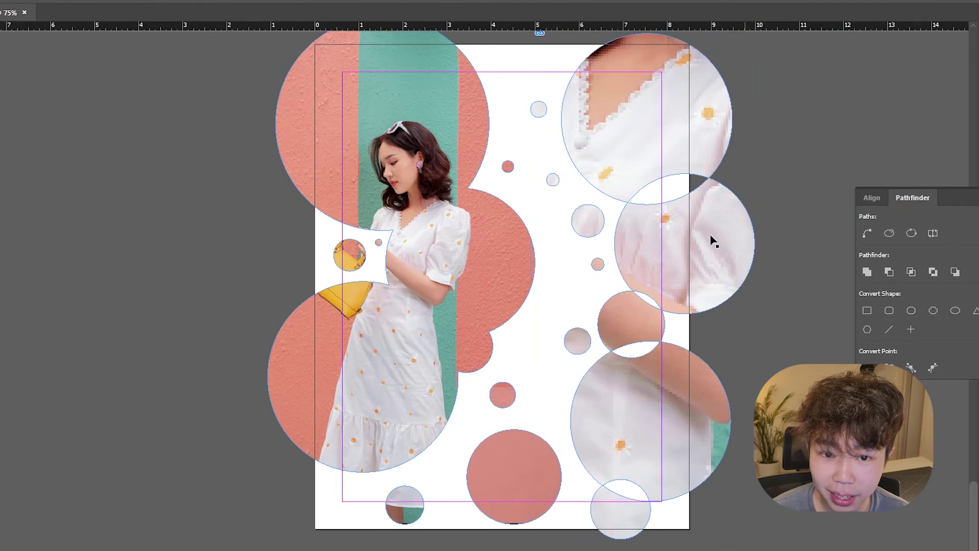
{"action": "key", "text": "ctrl+alt+shift+c"}
{"action": "key", "text": "w"}
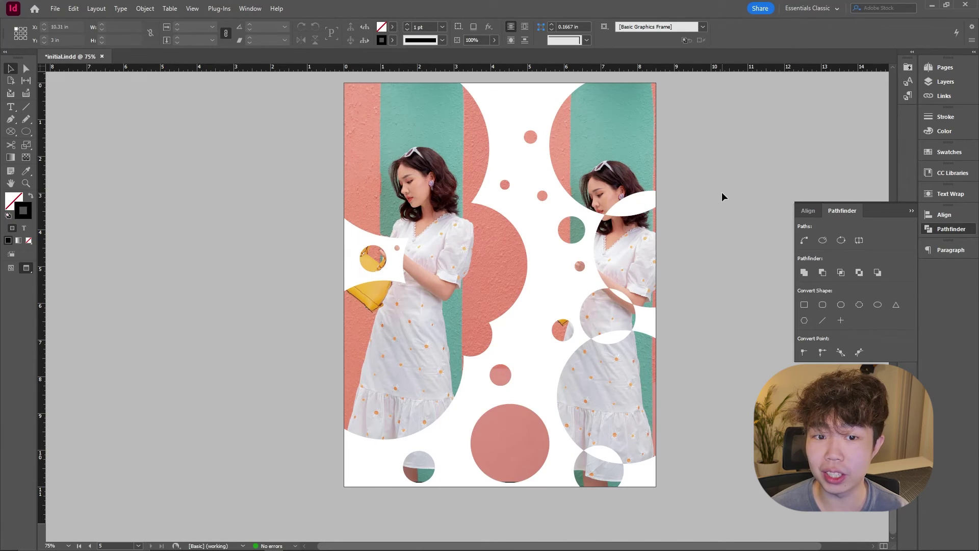
{"action": "left_click_drag", "start_coordinate": [671, 180], "coordinate": [666, 172]}
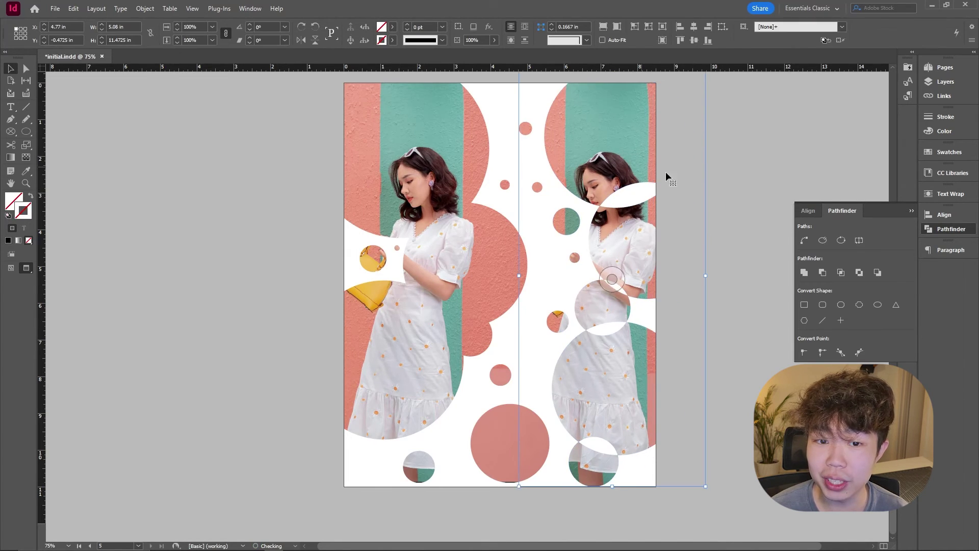
{"action": "left_click", "coordinate": [745, 178]}
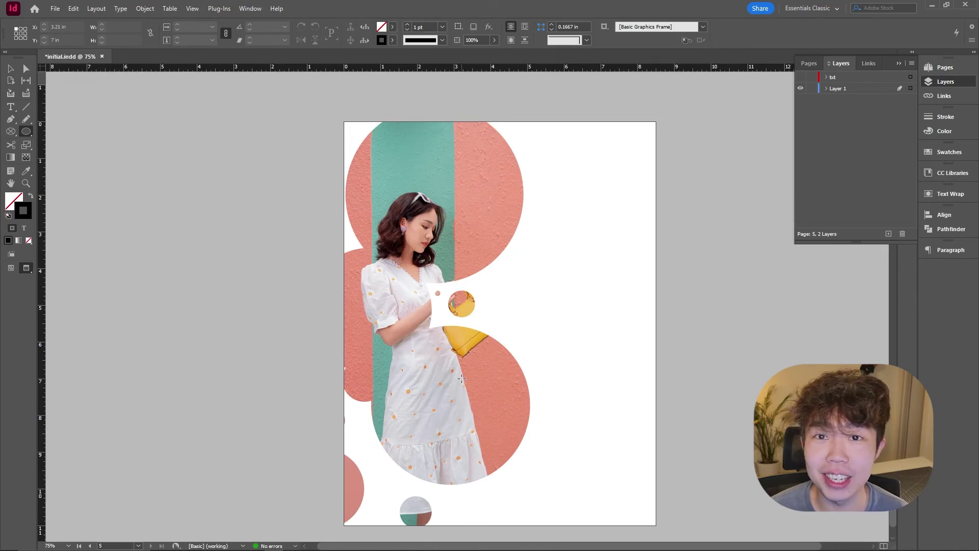
Draw a circle inside the lower photo circle and cut it out with Pathfinder Exclude Overlap
{"action": "left_click_drag", "start_coordinate": [402, 357], "coordinate": [559, 465]}
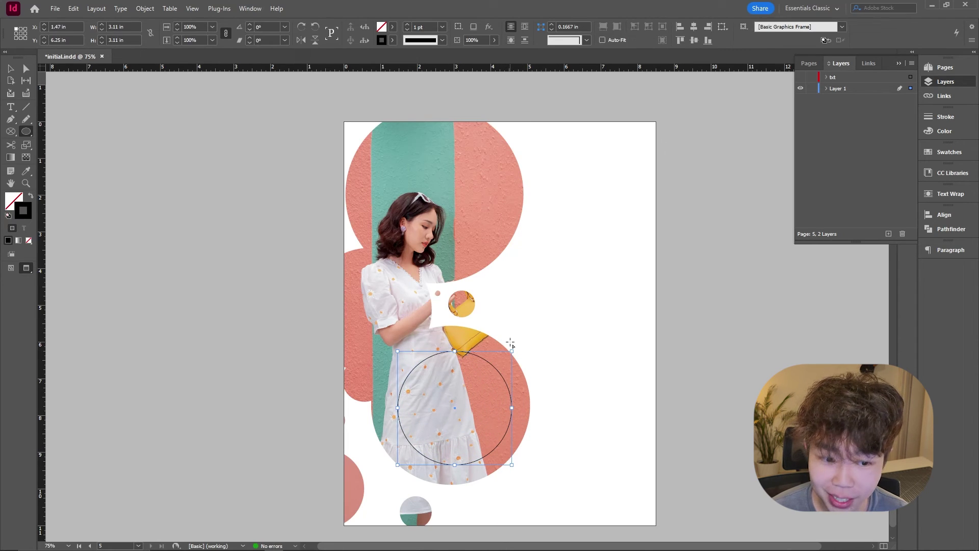
{"action": "key", "text": "v"}
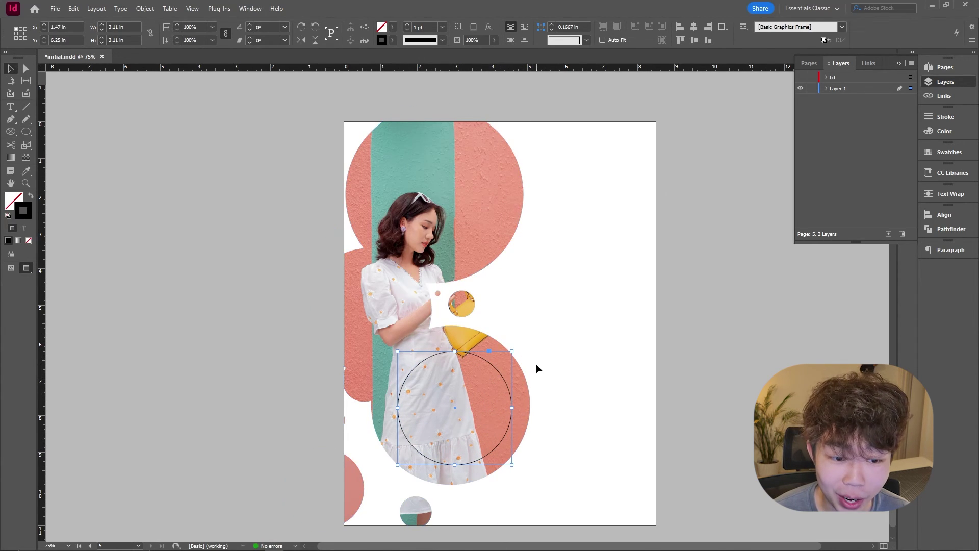
{"action": "left_click", "coordinate": [356, 281], "text": "shift"}
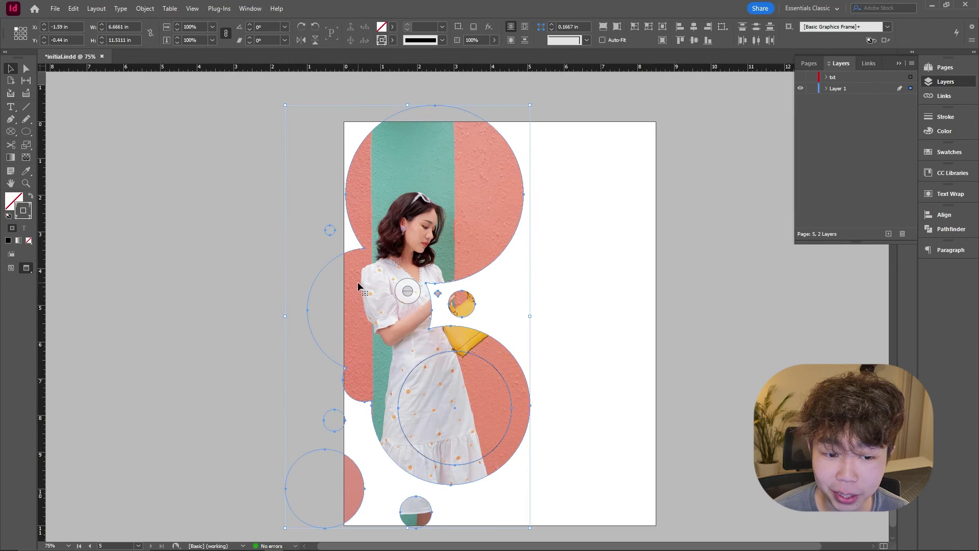
{"action": "left_click", "coordinate": [950, 229]}
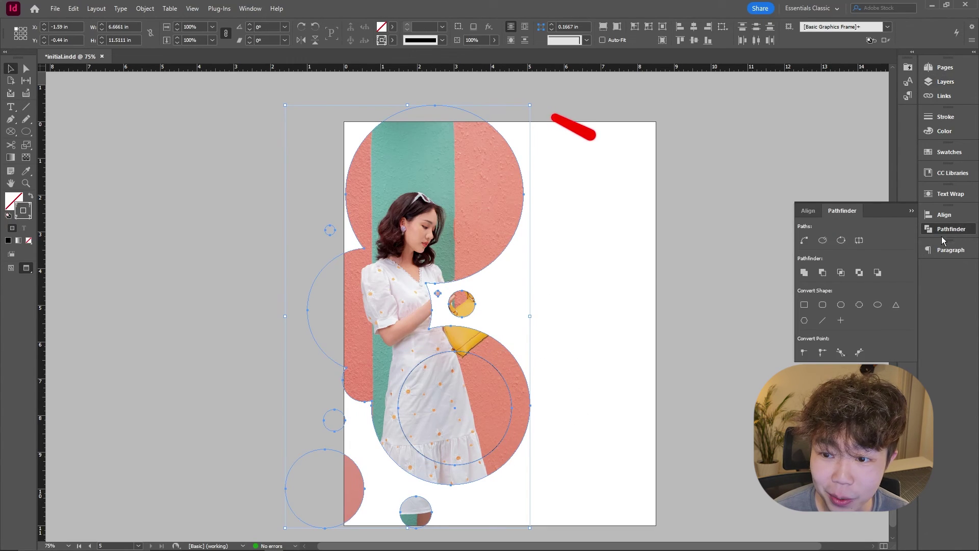
{"action": "left_click", "coordinate": [859, 273]}
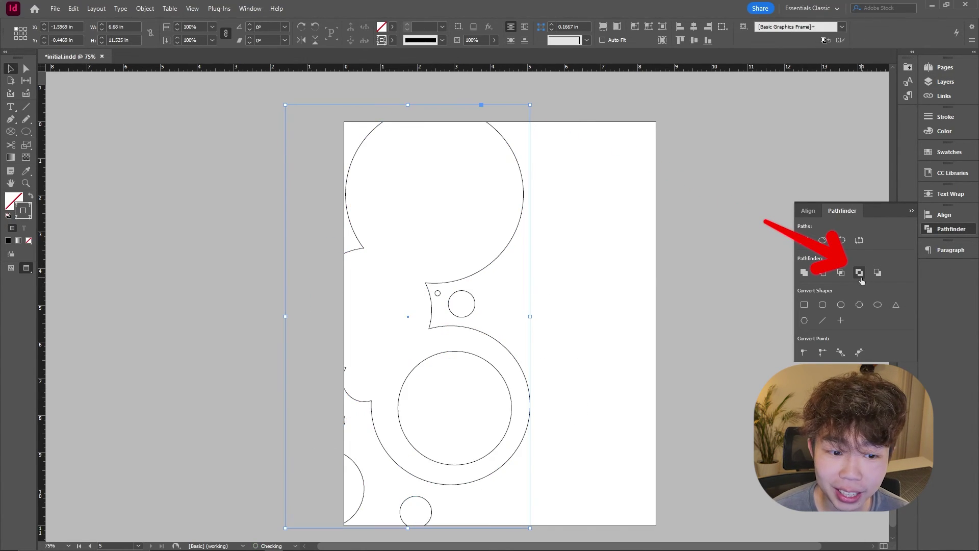
{"action": "left_click", "coordinate": [644, 326]}
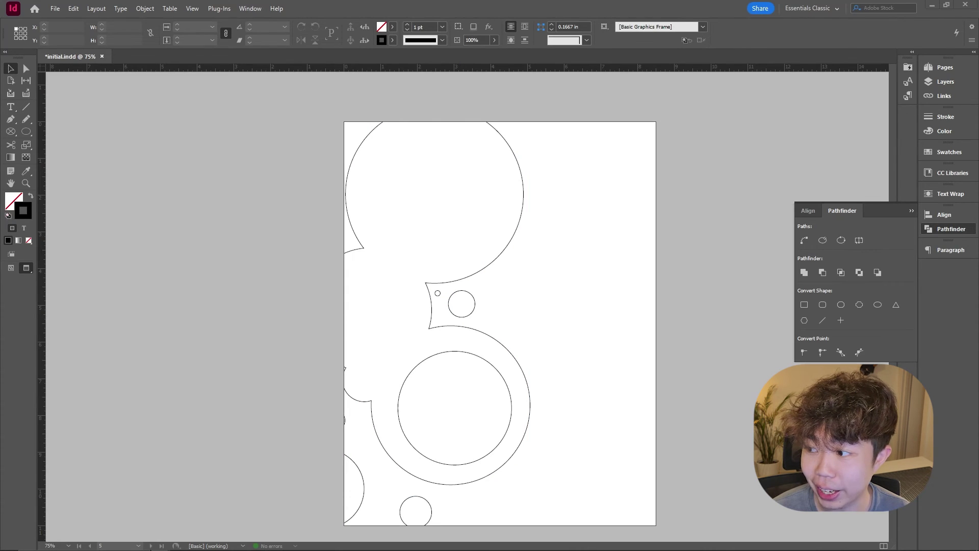
Put the dress photo back into the ring-shaped frames and set their stroke to None
{"action": "left_click_drag", "start_coordinate": [463, 291], "coordinate": [465, 287]}
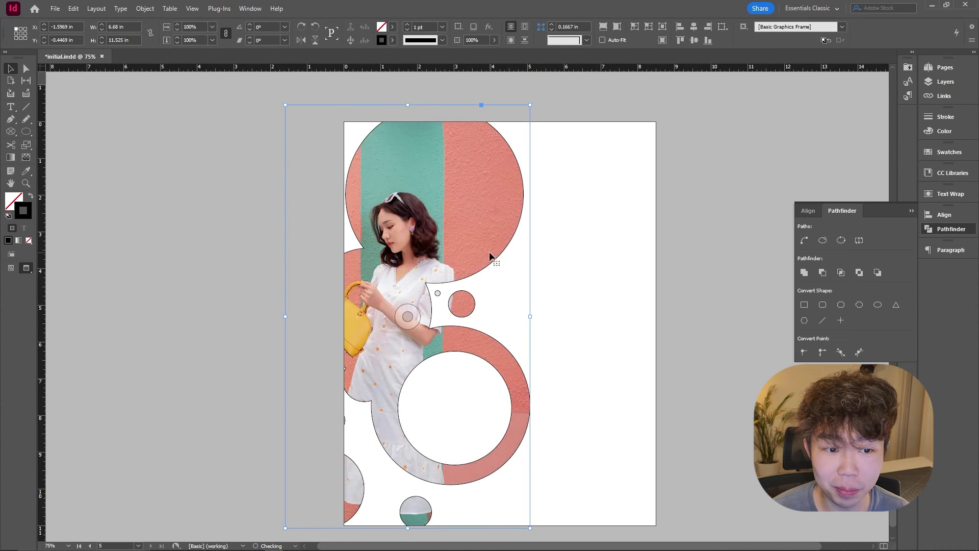
{"action": "right_click", "coordinate": [470, 240]}
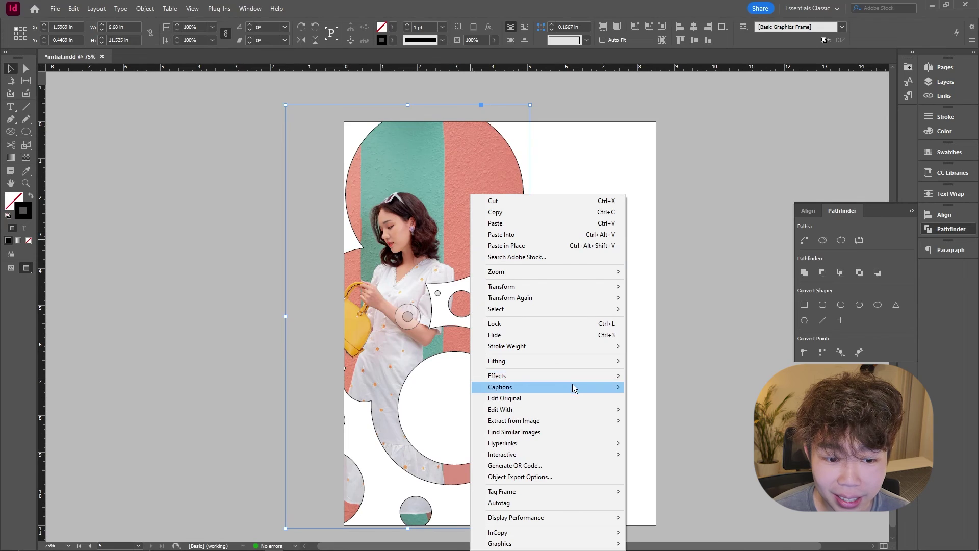
{"action": "left_click", "coordinate": [392, 39]}
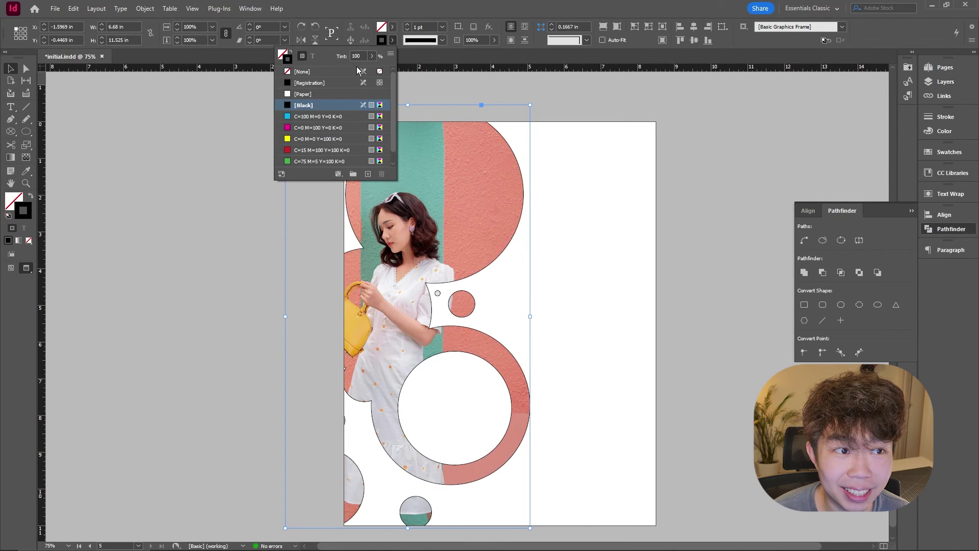
{"action": "left_click", "coordinate": [301, 72]}
{"action": "left_click", "coordinate": [557, 193]}
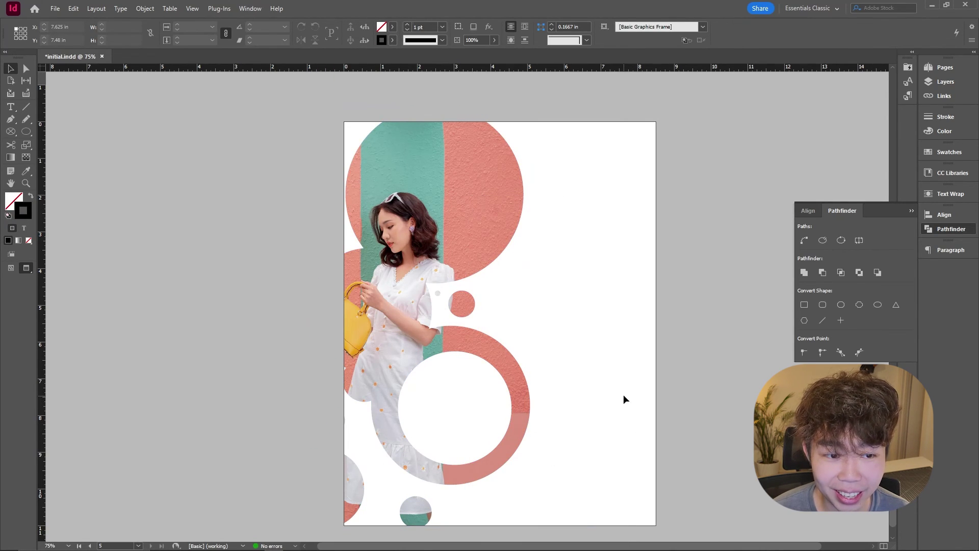